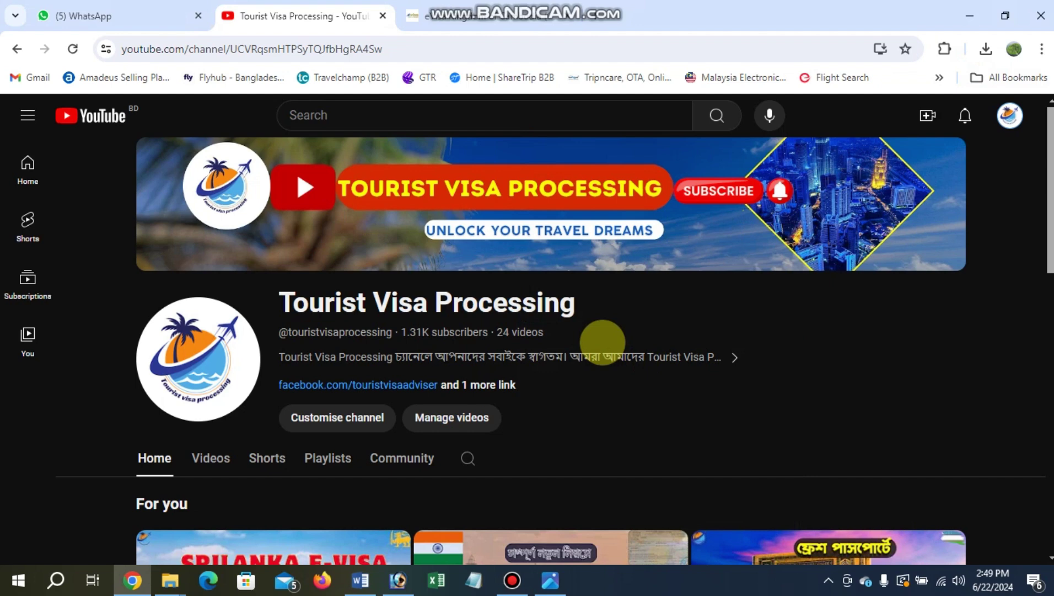
# Switch from the YouTube channel to the Cambodia e-Visa home page at evisa.gov.kh.
pyautogui.click(474, 16)
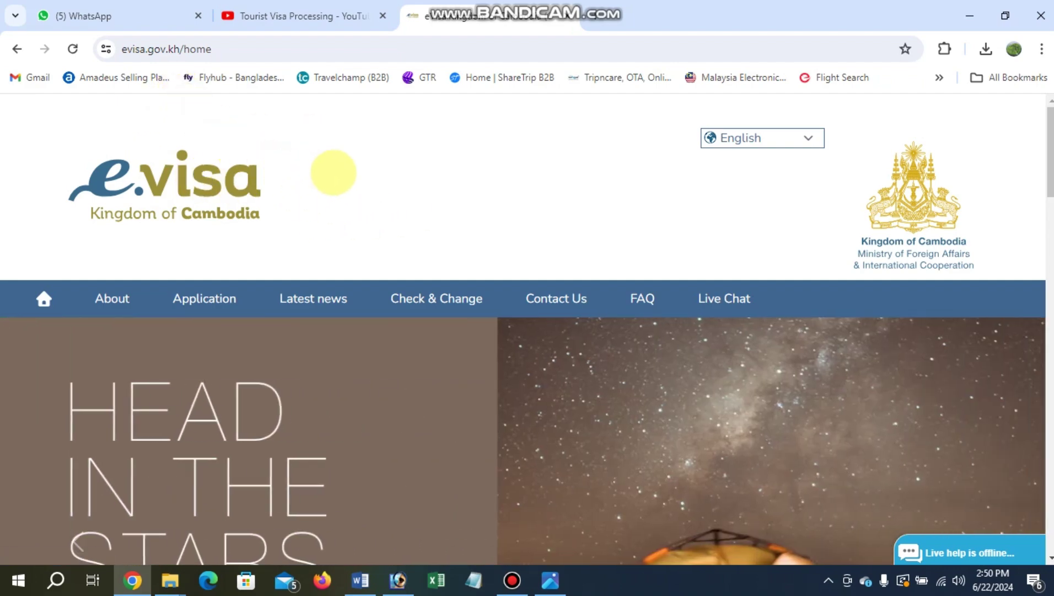
# Start a new e-Visa application from the '1. Apply' icon on the home page.
pyautogui.scroll(-10, 332, 171)
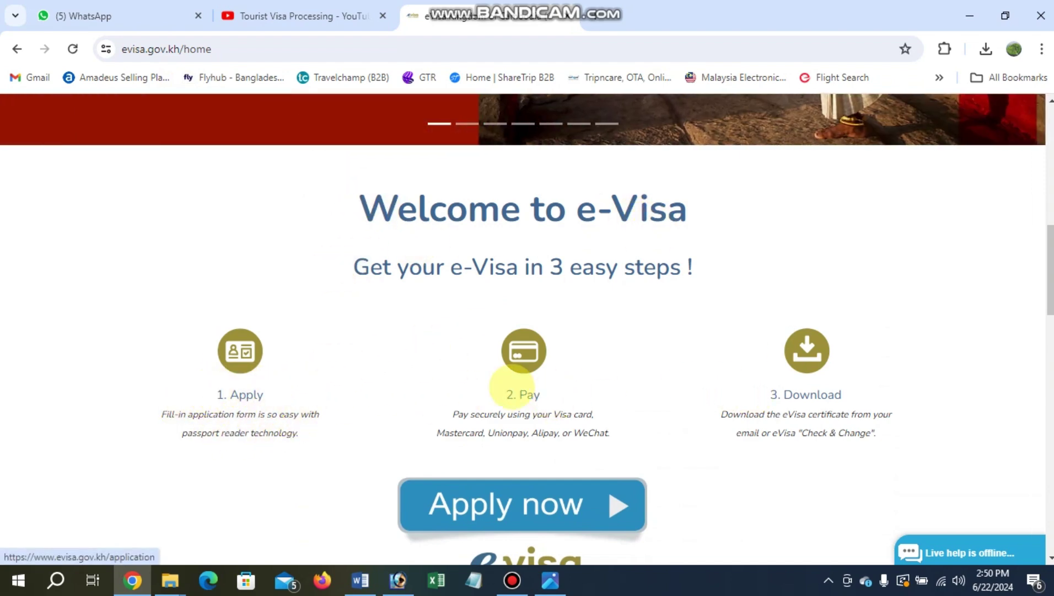
pyautogui.scroll(-1, 586, 292)
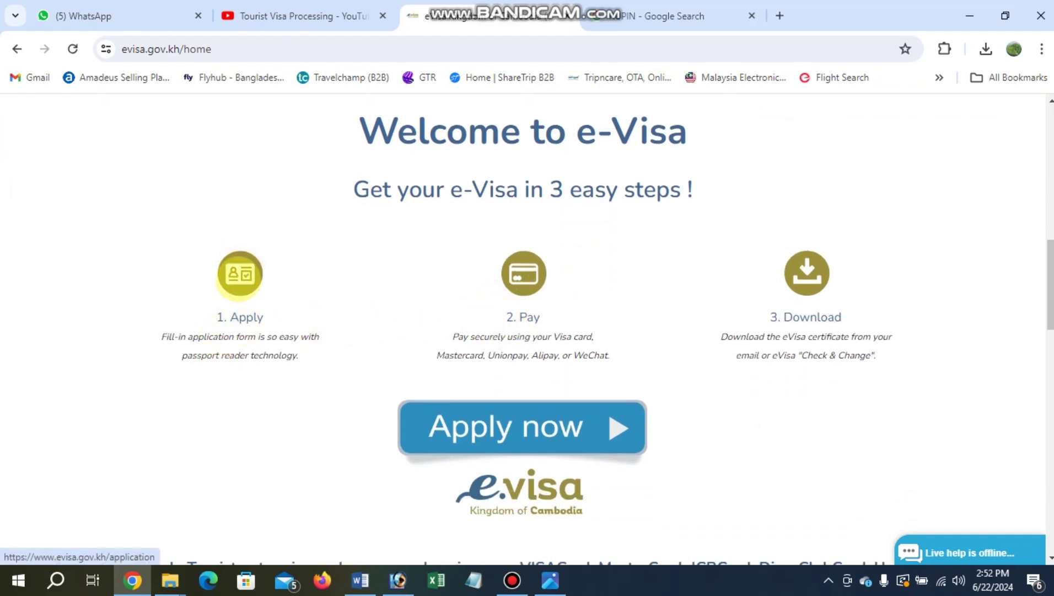
pyautogui.click(240, 273)
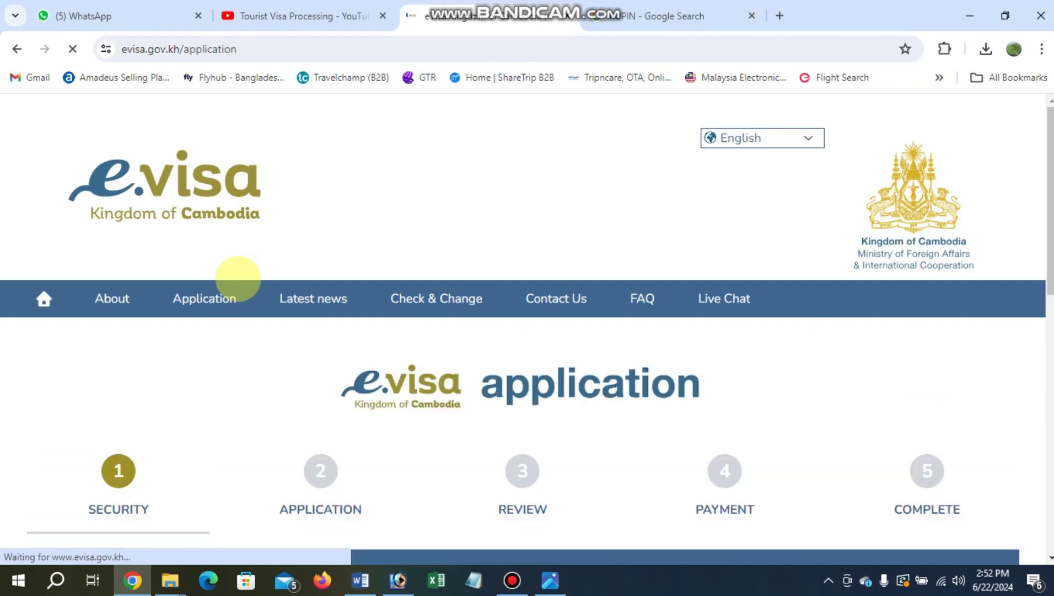
# Enter the characters from the captcha image on the Security step.
pyautogui.scroll(-5, 236, 266)
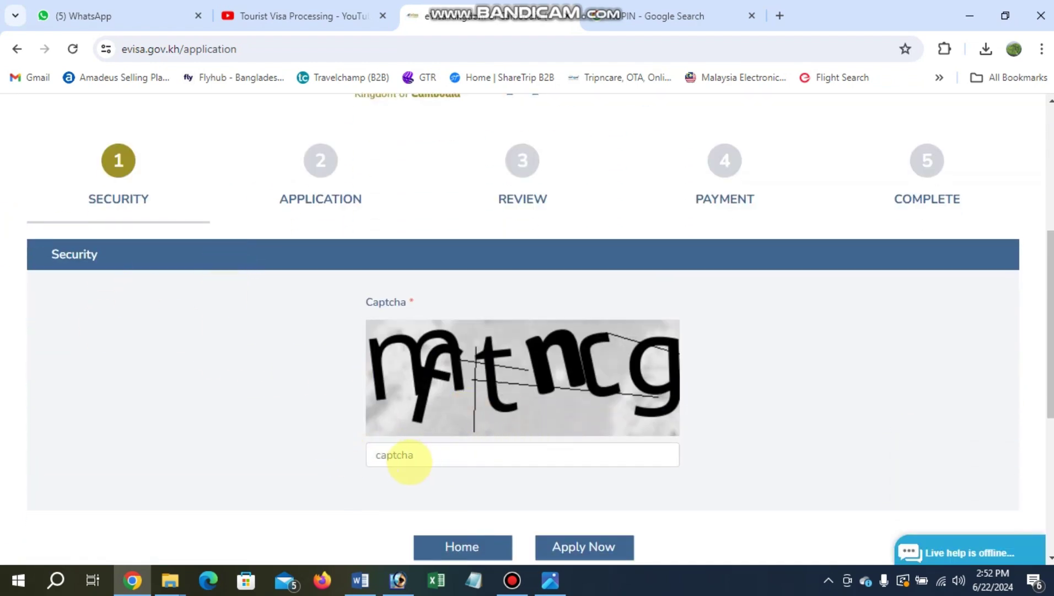
pyautogui.click(404, 455)
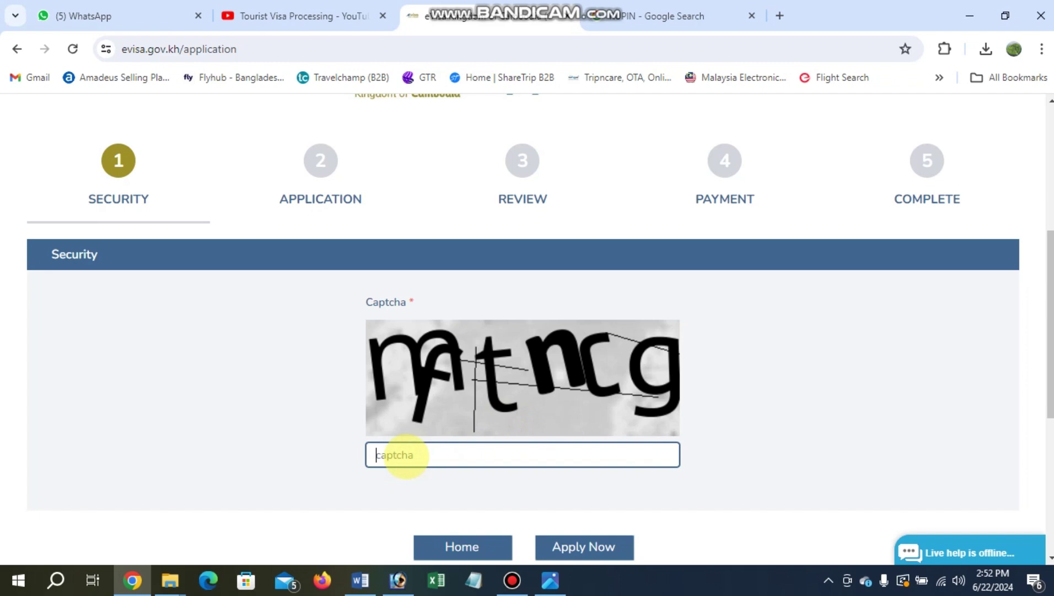
pyautogui.write('M')
pyautogui.press('BackSpace')
pyautogui.write('mftncg')
pyautogui.scroll(-1, 547, 448)
# Submit the captcha with Apply Now to reach the Personal Information form.
pyautogui.click(577, 469)
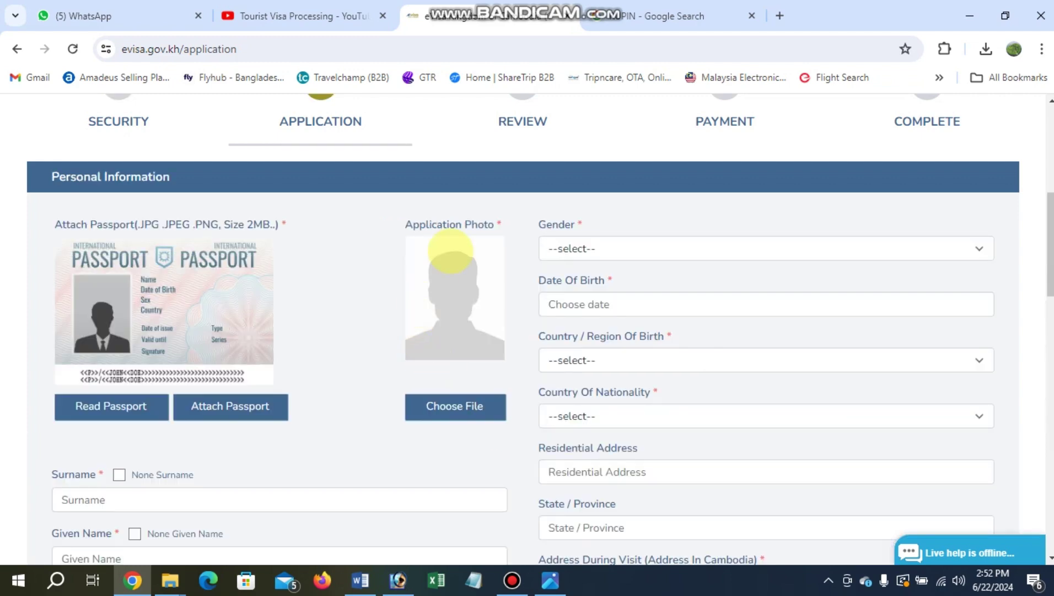
pyautogui.scroll(1, 441, 237)
pyautogui.scroll(-2, 442, 240)
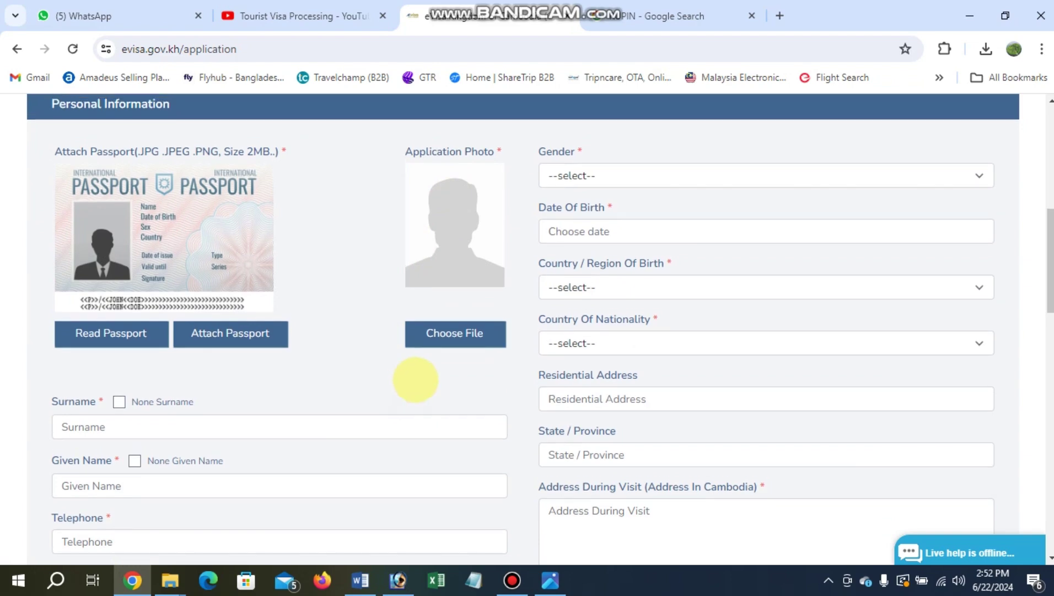
pyautogui.scroll(2, 419, 364)
pyautogui.scroll(-1, 423, 353)
pyautogui.scroll(-2, 288, 341)
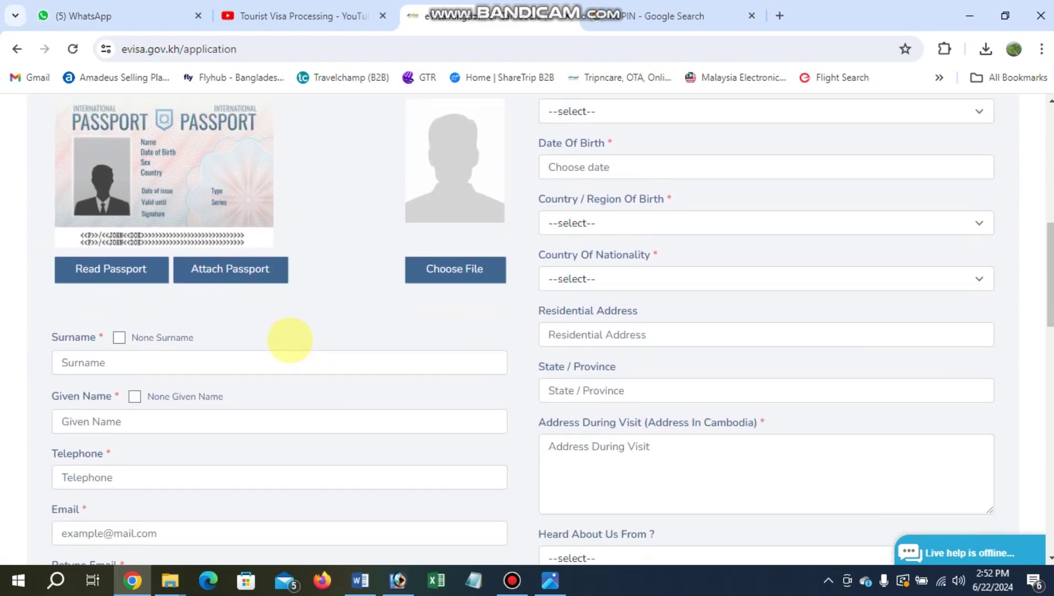
pyautogui.scroll(1, 430, 317)
# Upload the applicant photo, zoomed out and cropped to frame head and shoulders.
pyautogui.click(447, 329)
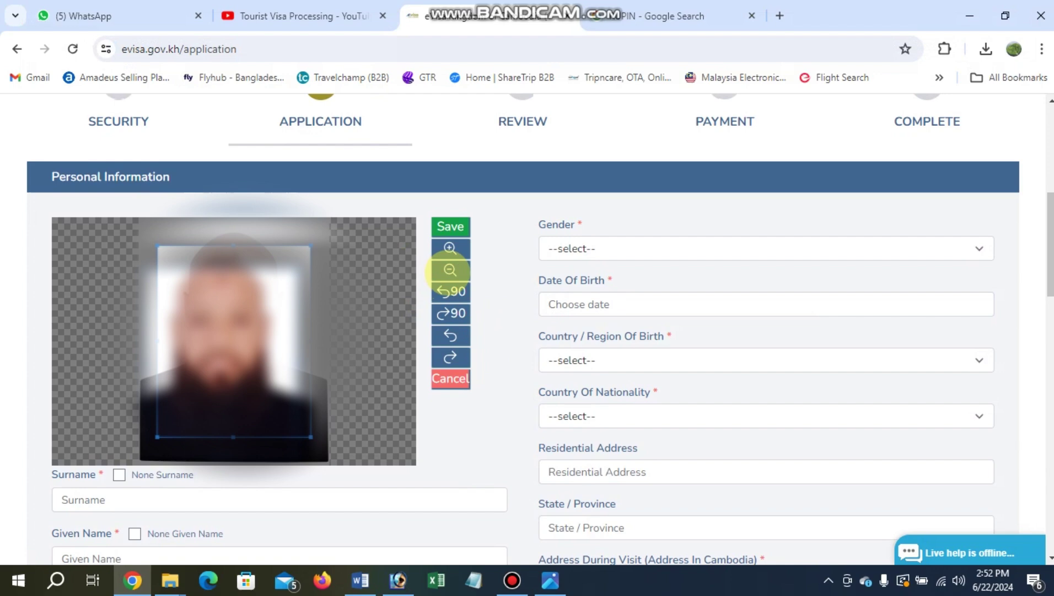
pyautogui.click(449, 270)
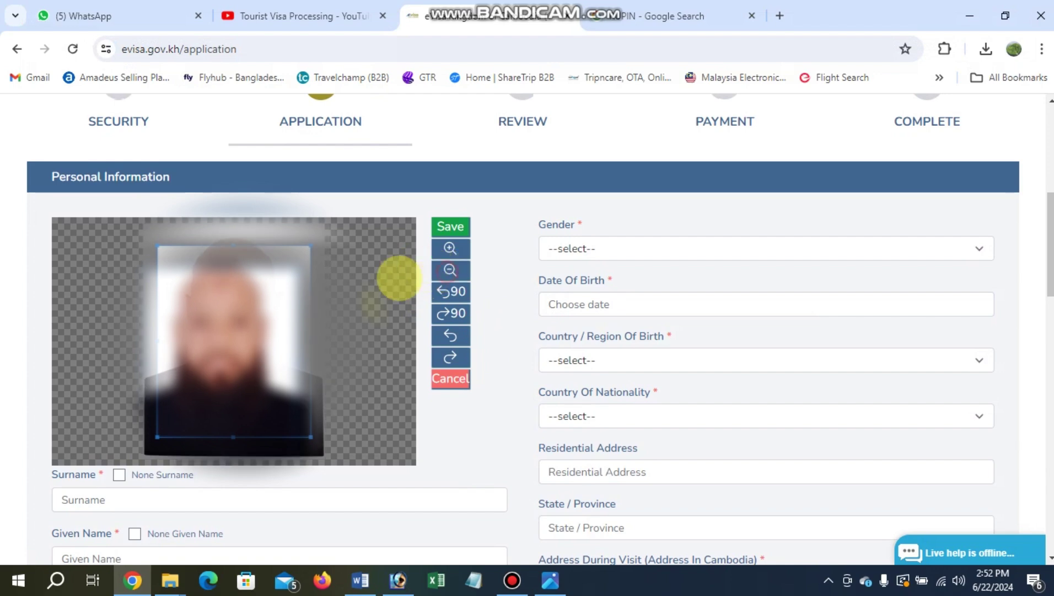
pyautogui.moveTo(221, 369); pyautogui.dragTo(217, 347)
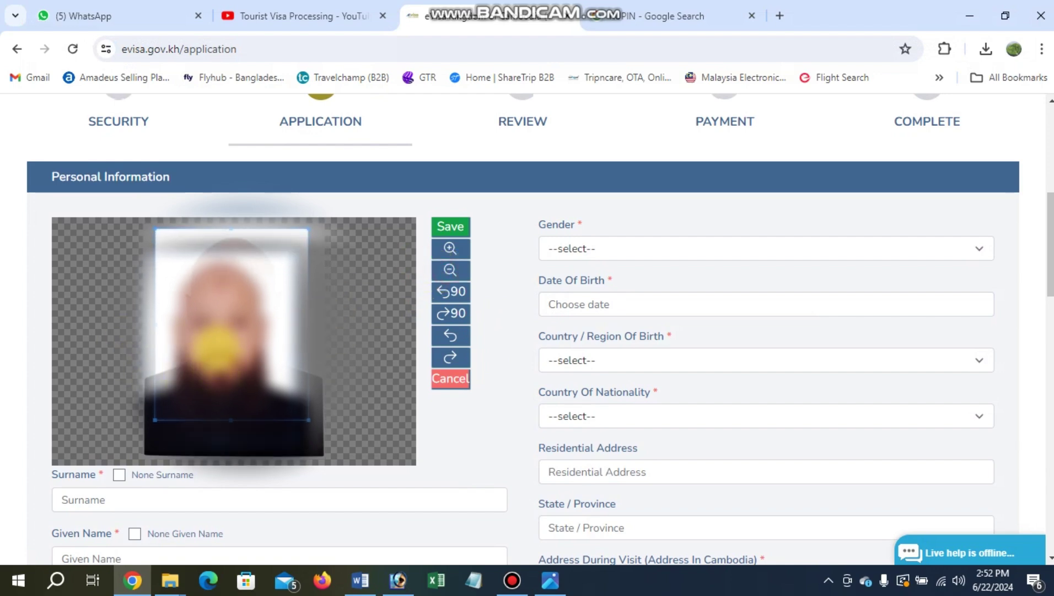
pyautogui.click(450, 270)
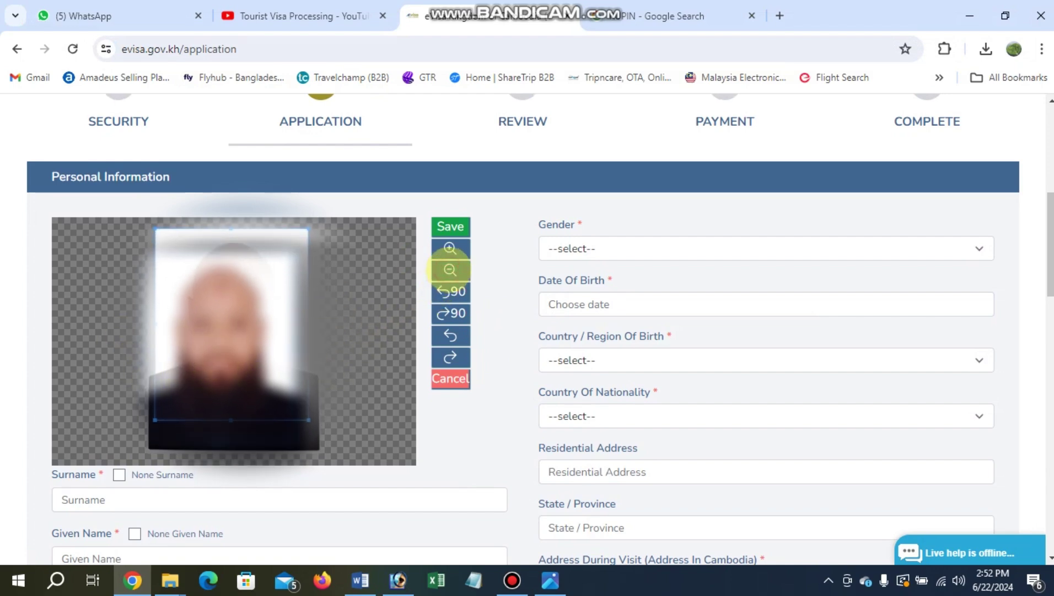
pyautogui.click(448, 270)
pyautogui.moveTo(237, 343)
pyautogui.mouseDown()
pyautogui.moveTo(242, 354)
pyautogui.moveTo(241, 343)
pyautogui.mouseUp()
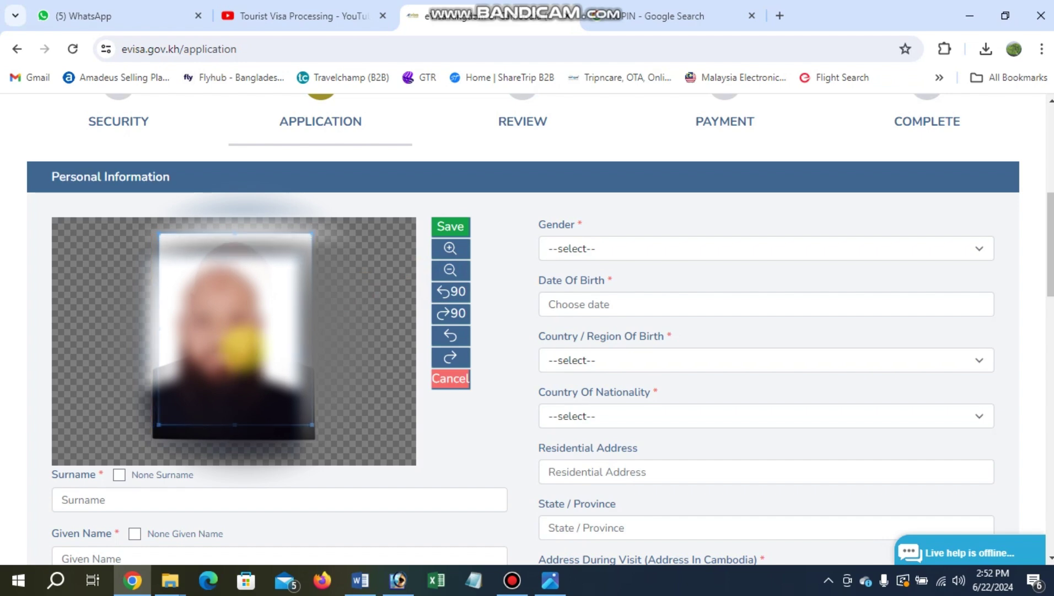
pyautogui.click(450, 226)
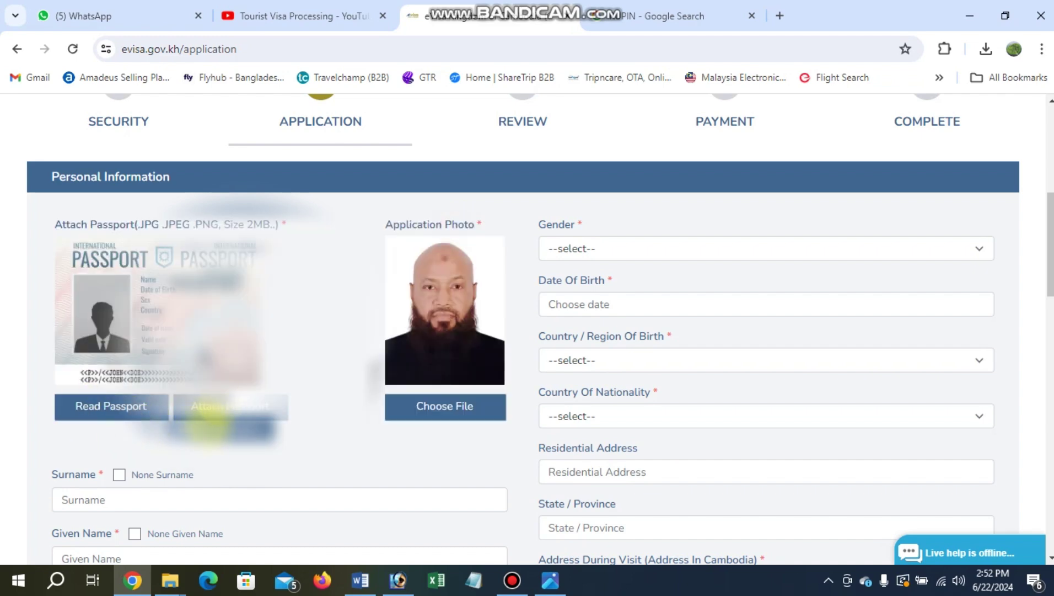
# Attach the passport scan 'WhatsApp Image 2024-06-20 at 2.45.38 PM' from today's files.
pyautogui.click(208, 416)
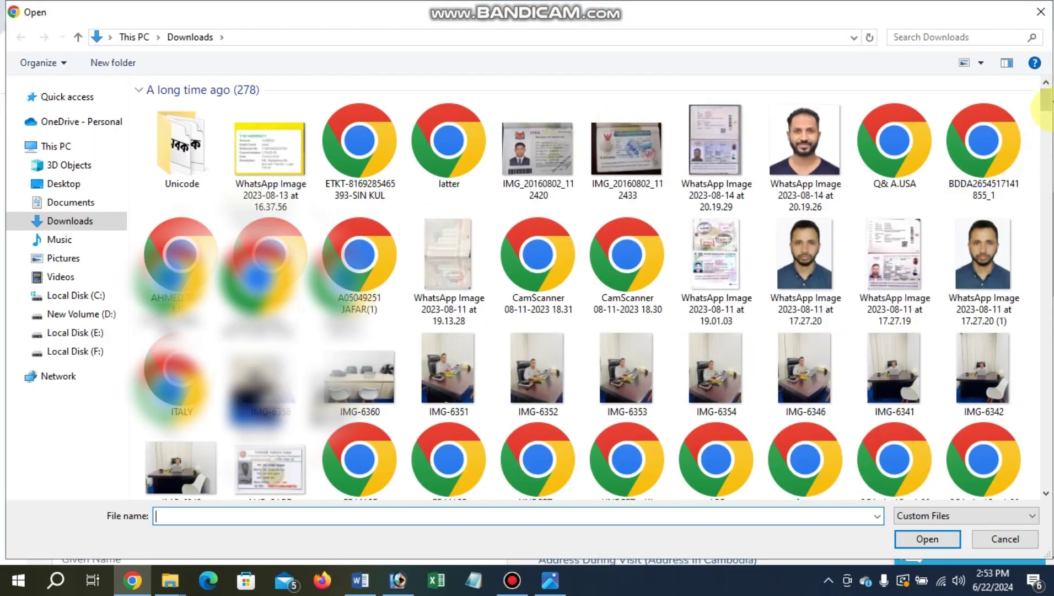
pyautogui.moveTo(1045, 108); pyautogui.dragTo(1045, 478)
pyautogui.click(976, 301)
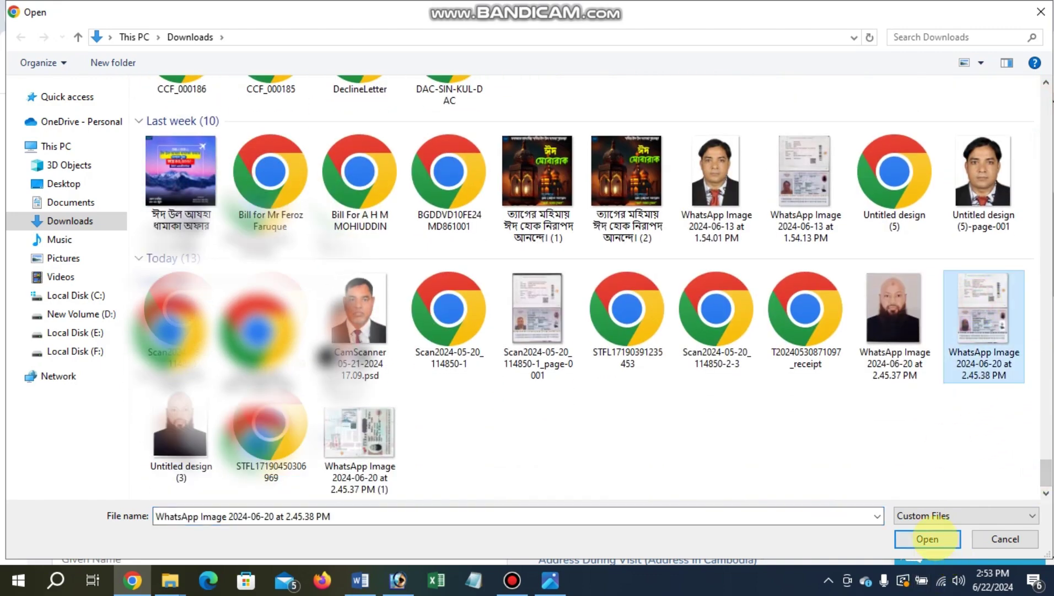
pyautogui.click(928, 539)
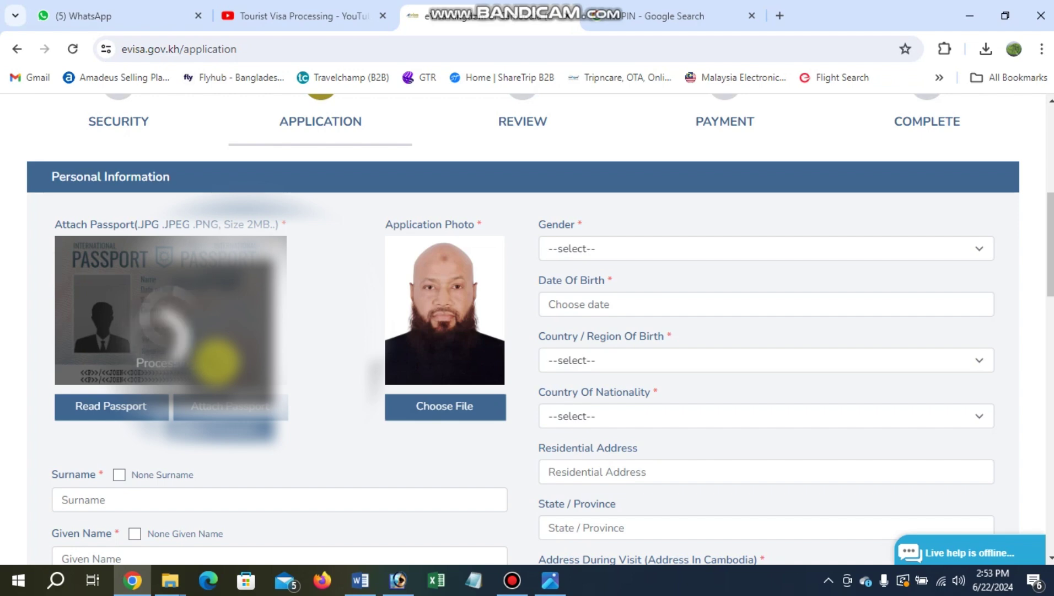
pyautogui.scroll(-1, 331, 300)
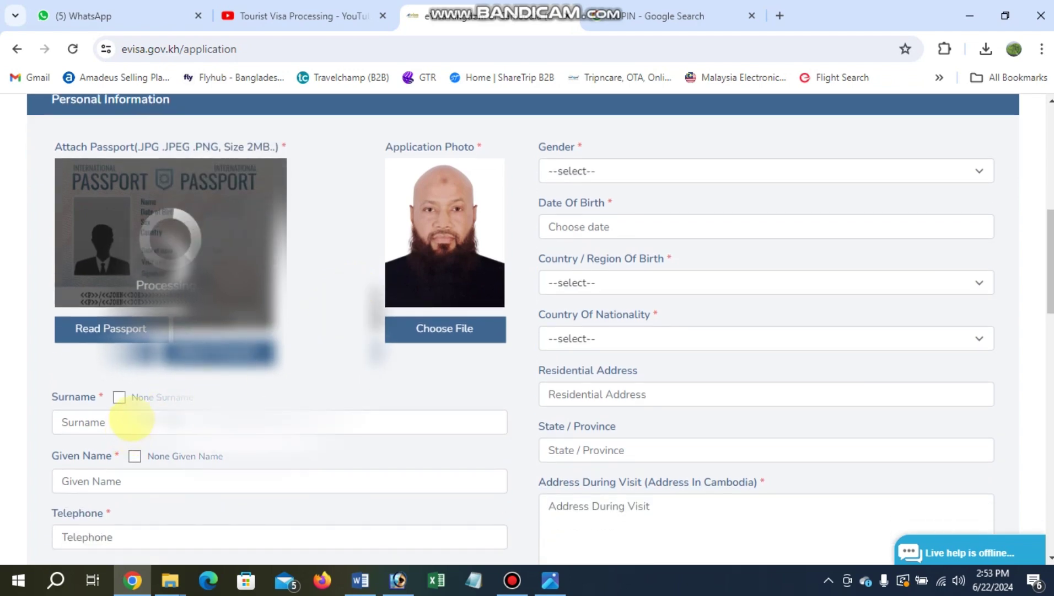
# Enter the applicant's surname and given names in capital letters.
pyautogui.click(132, 422)
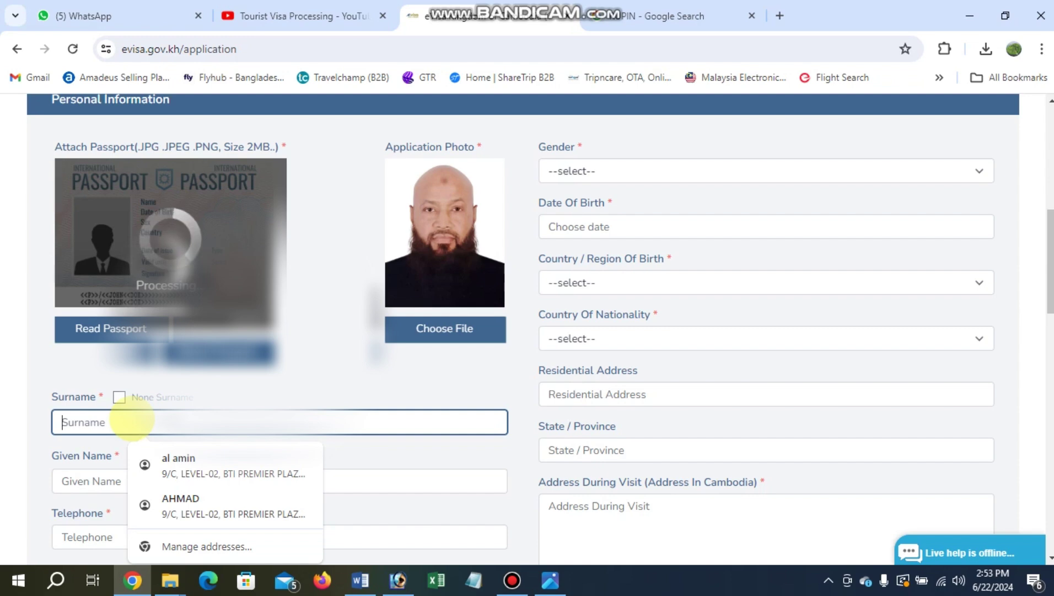
pyautogui.write('haq')
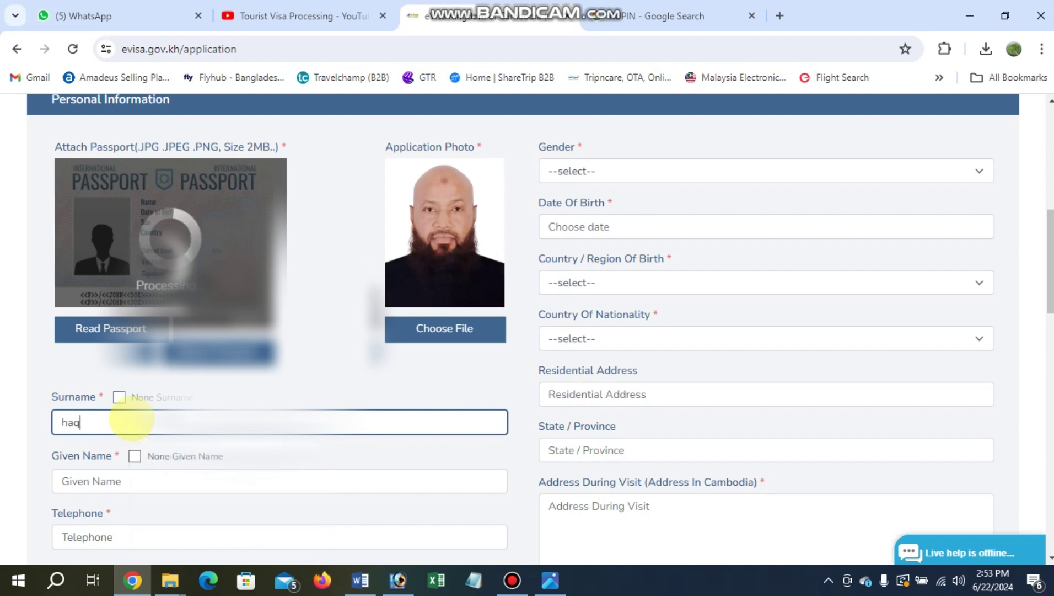
pyautogui.press('BackSpace')
pyautogui.press('BackSpace')
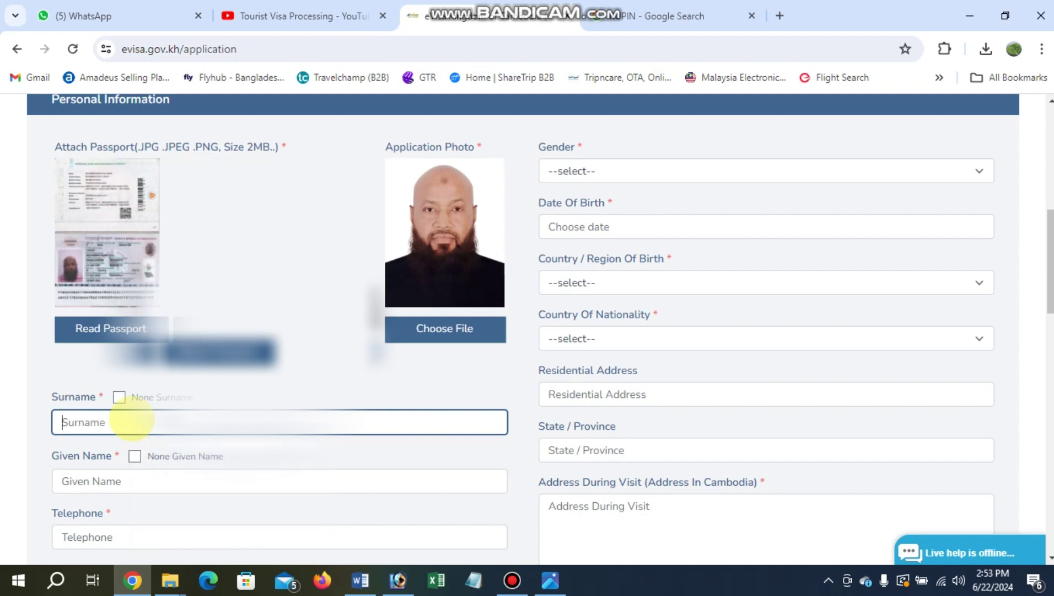
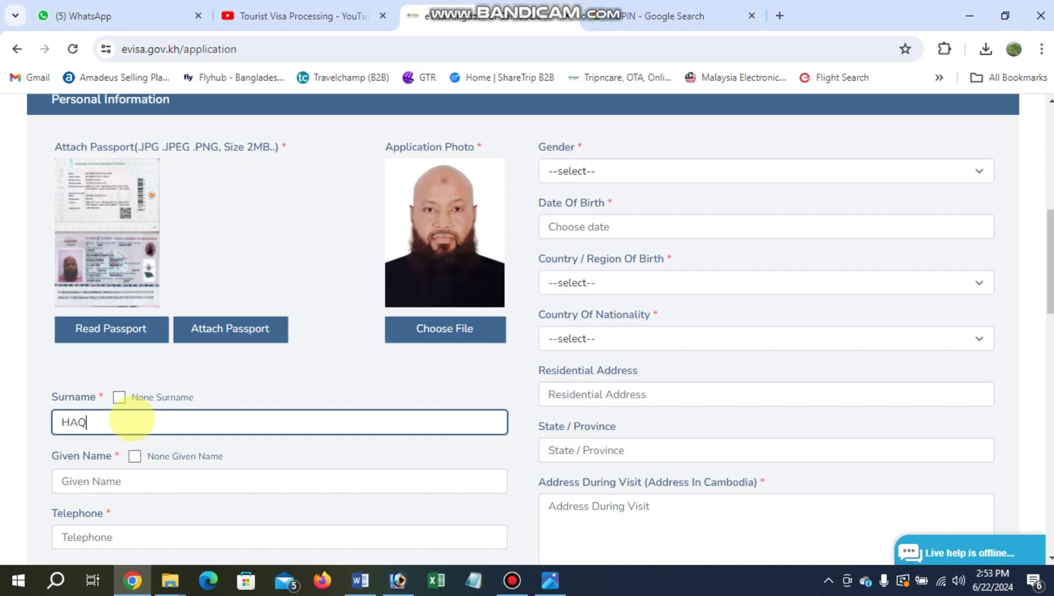
pyautogui.scroll(-1, 131, 419)
pyautogui.click(125, 403)
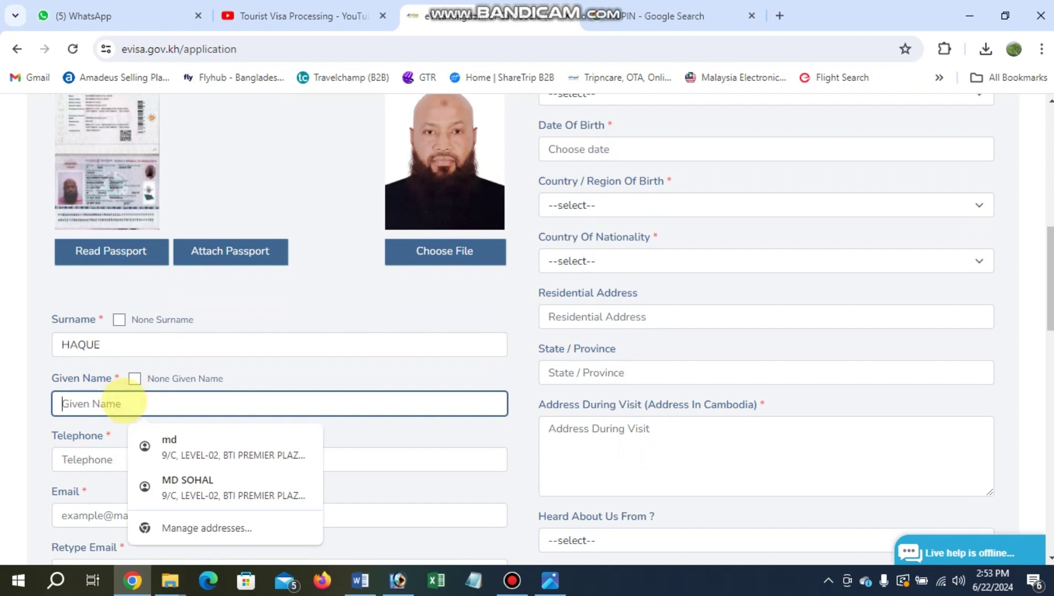
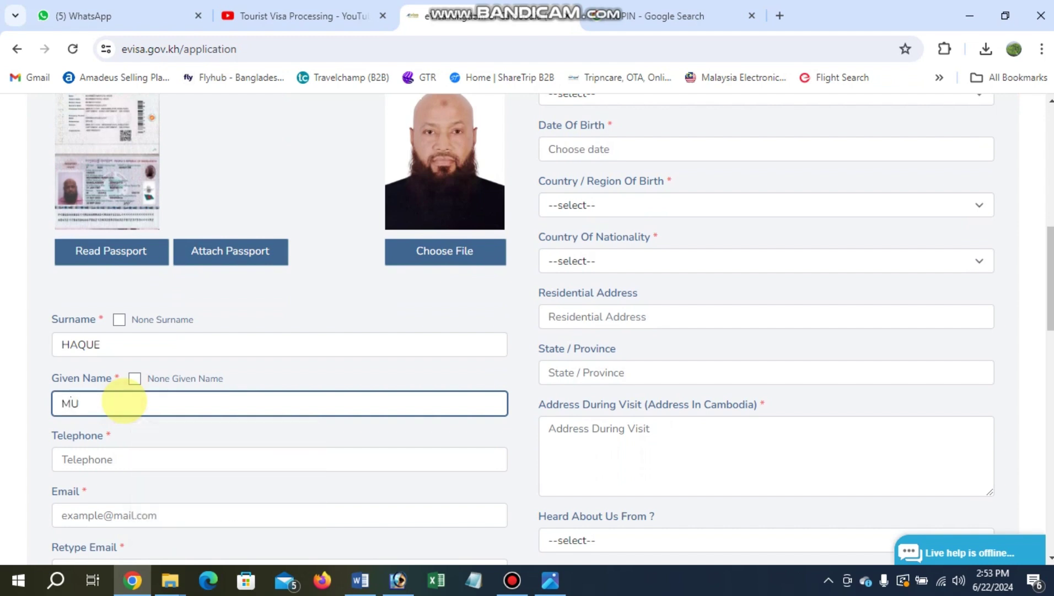
# Fill in the applicant's telephone number and contact e-mail, then begin retyping the e-mail.
pyautogui.scroll(-3, 122, 342)
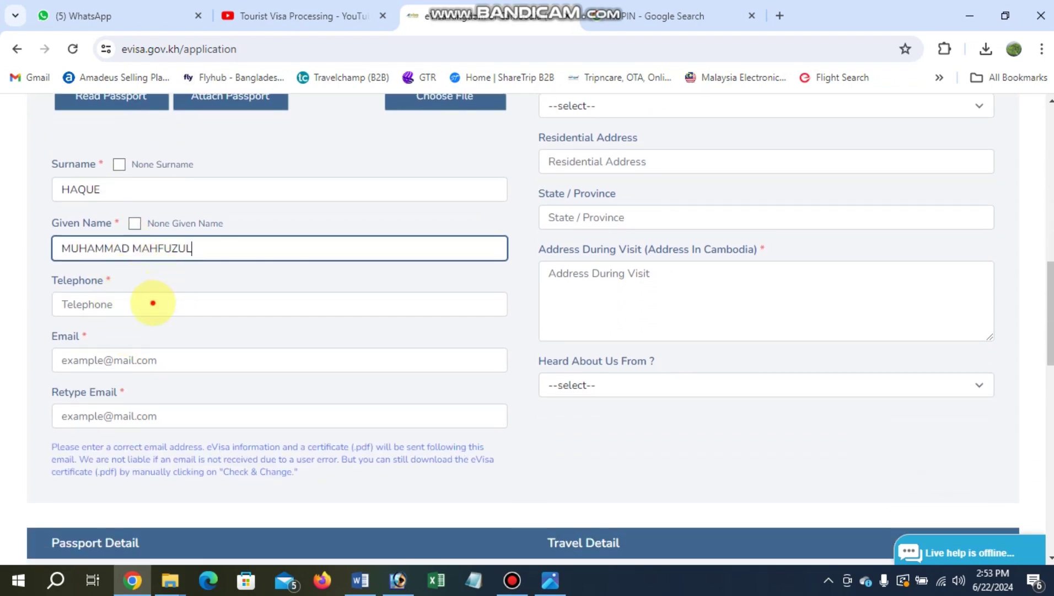
pyautogui.click(152, 303)
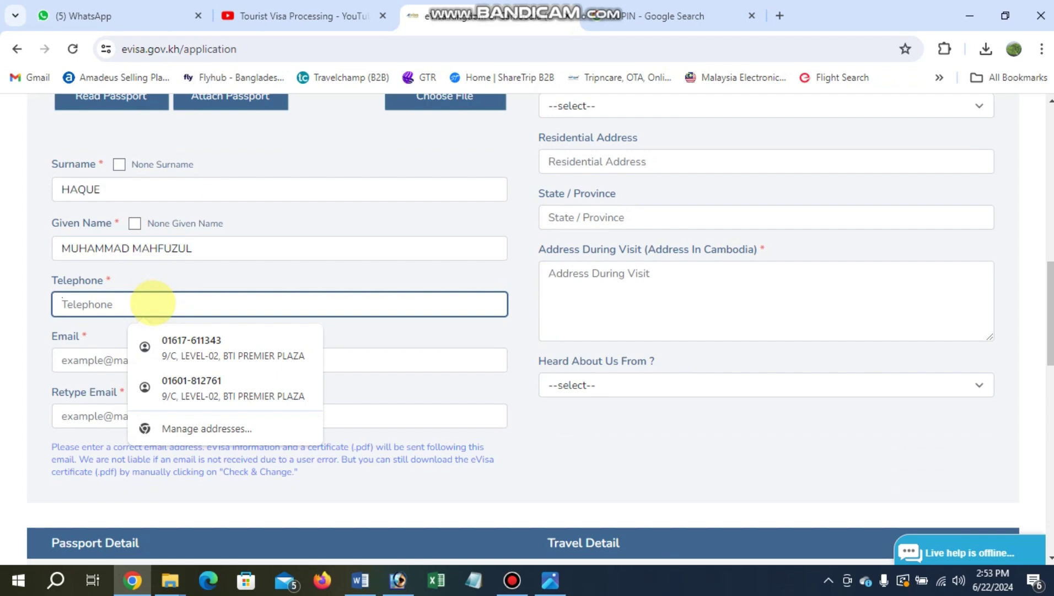
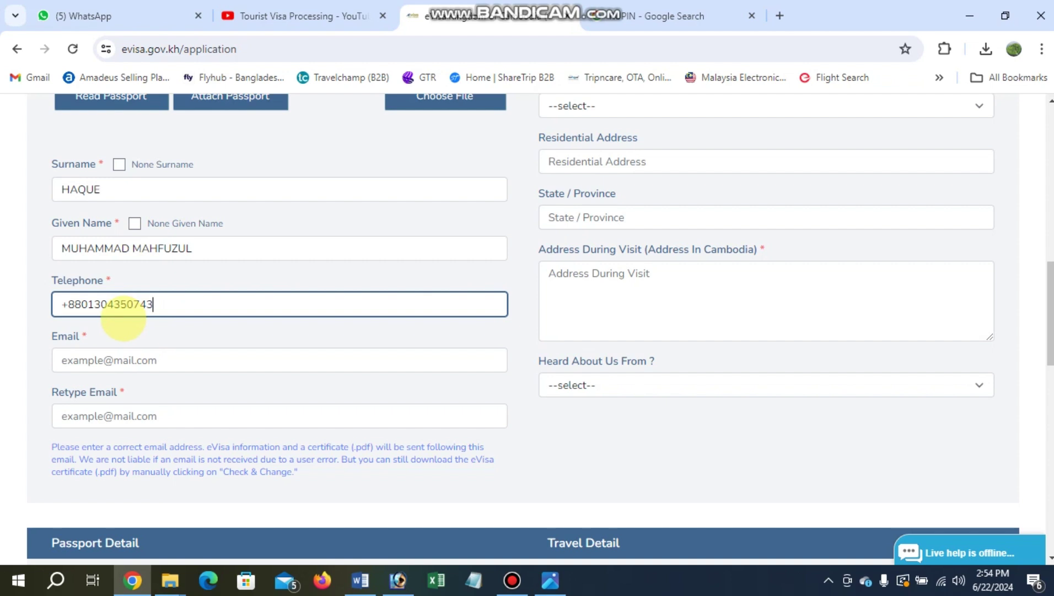
pyautogui.scroll(-1, 248, 301)
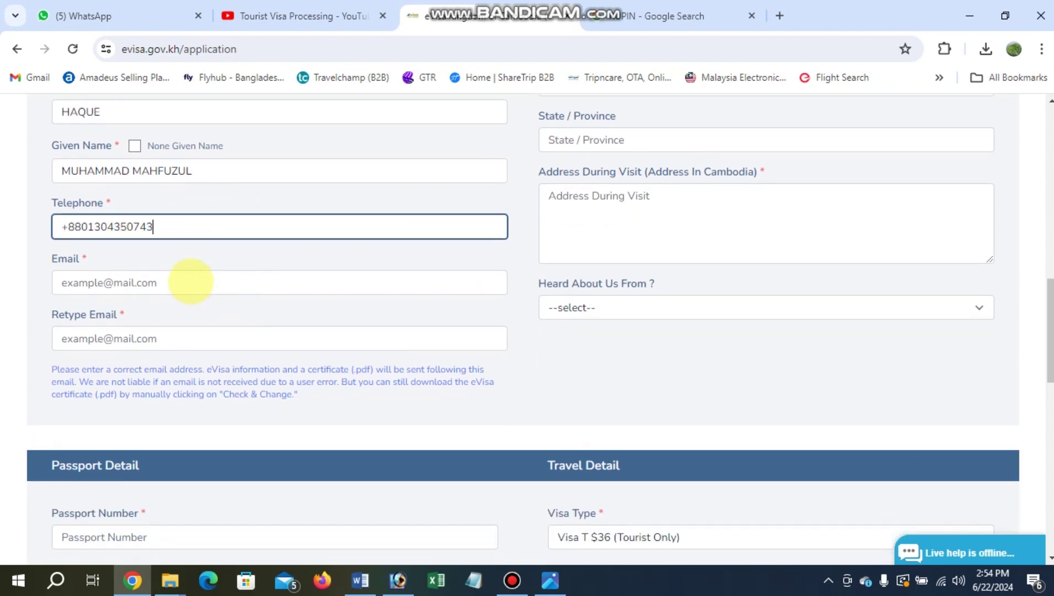
pyautogui.click(190, 281)
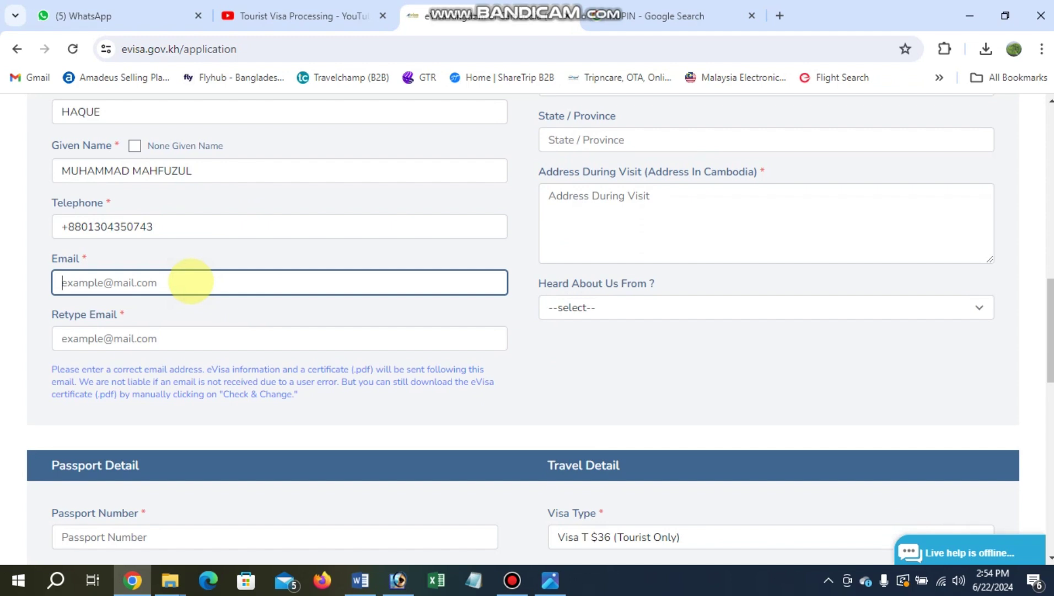
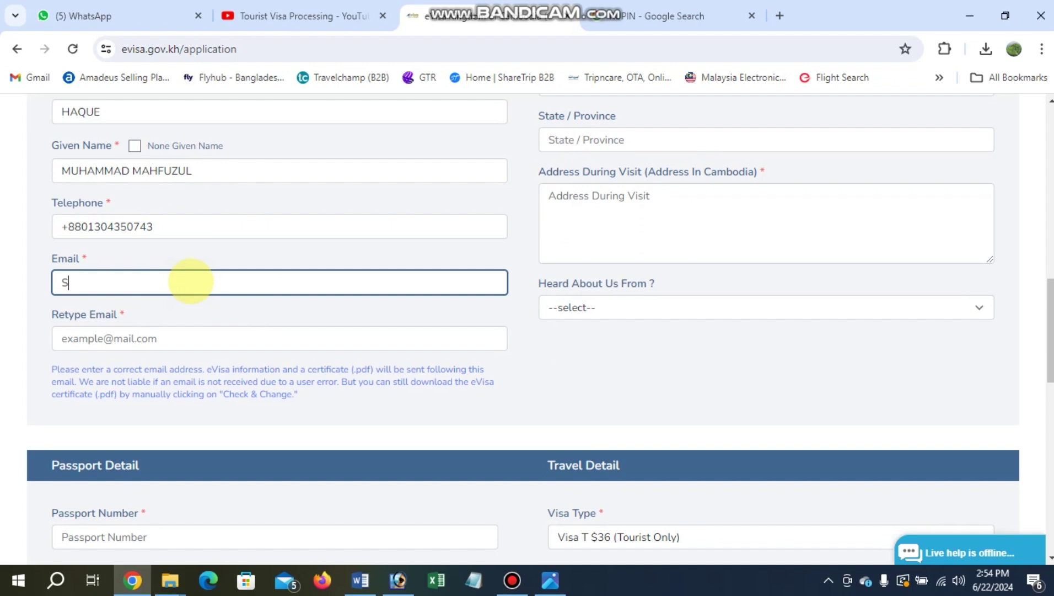
pyautogui.click(112, 338)
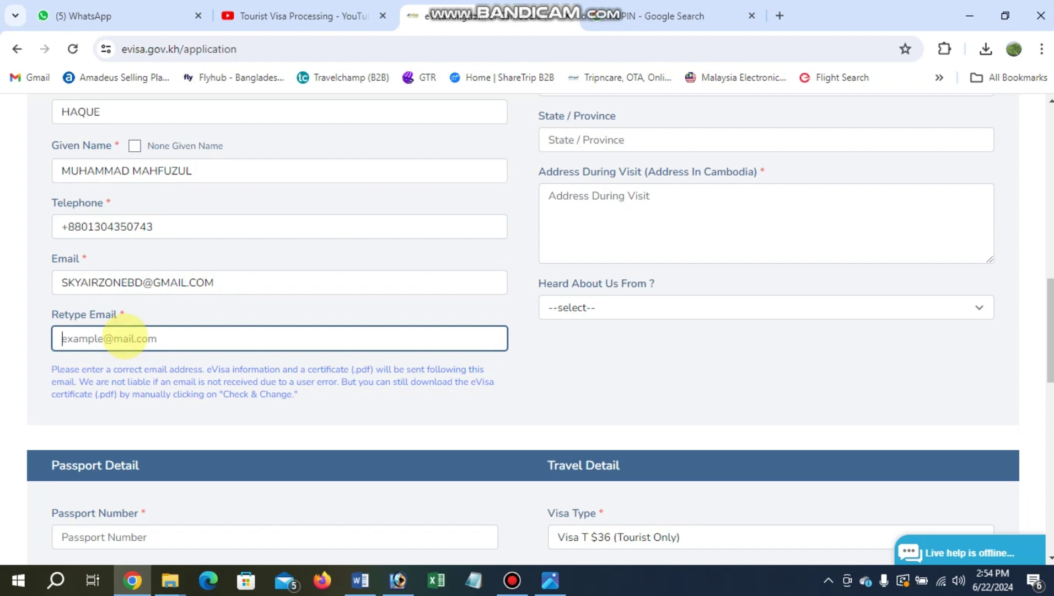
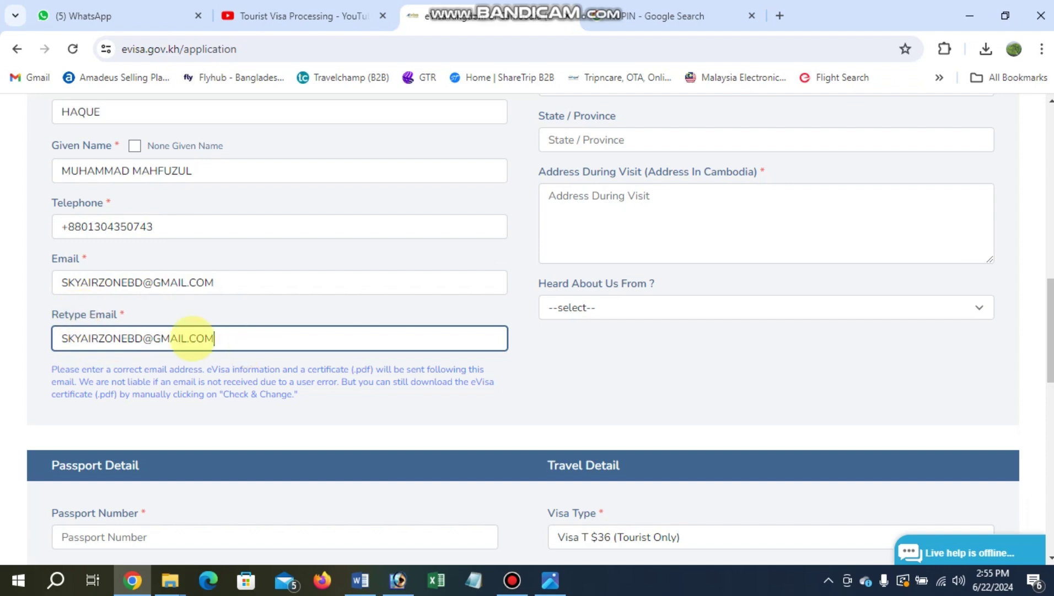
# Set gender to Male and date of birth to 21 Jun 1967.
pyautogui.scroll(1, 246, 285)
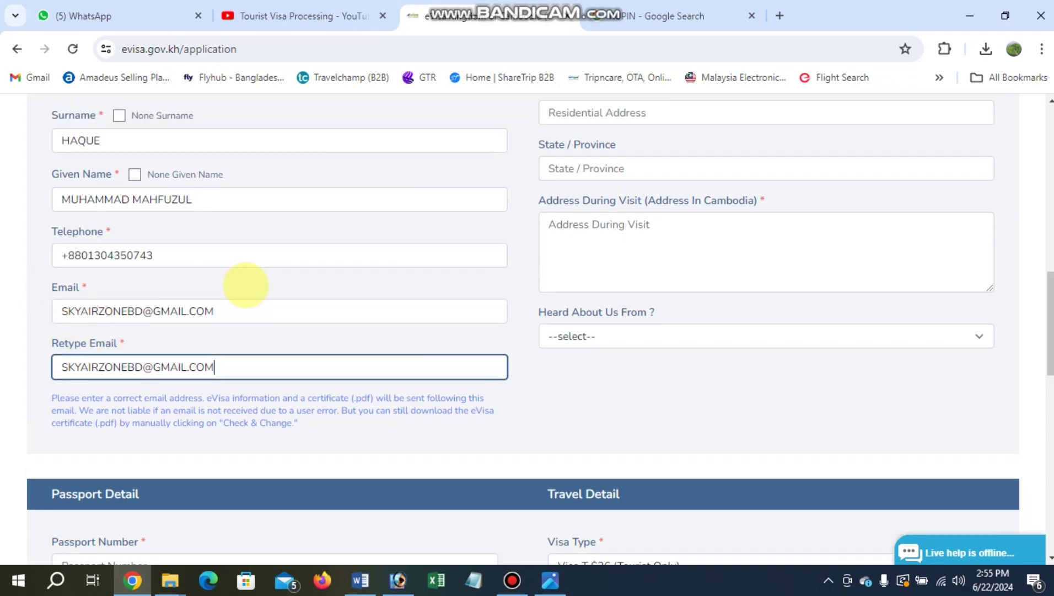
pyautogui.scroll(2, 247, 285)
pyautogui.scroll(-3, 313, 259)
pyautogui.scroll(5, 494, 254)
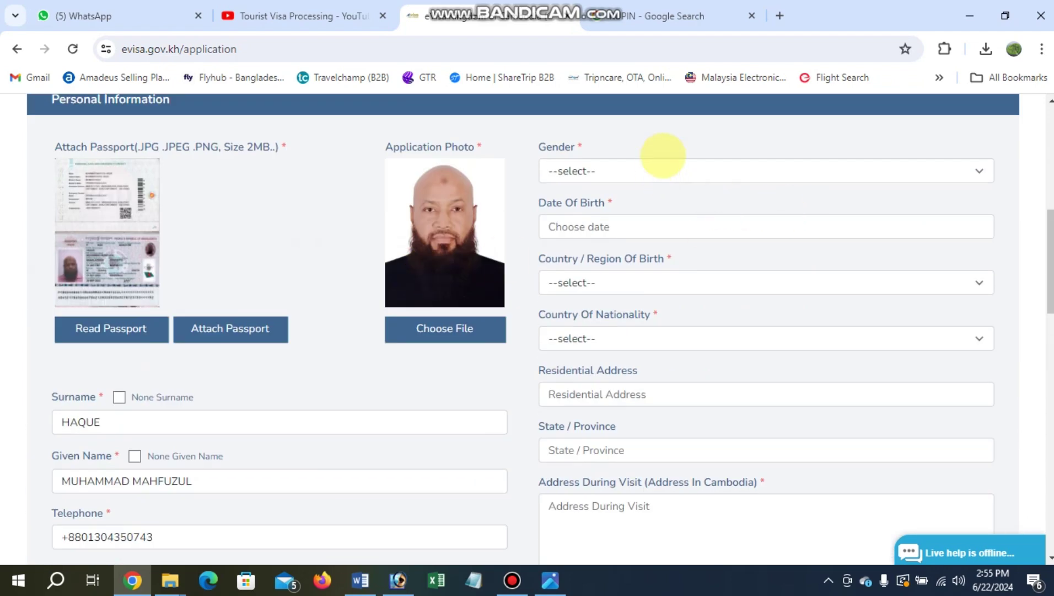
pyautogui.click(601, 166)
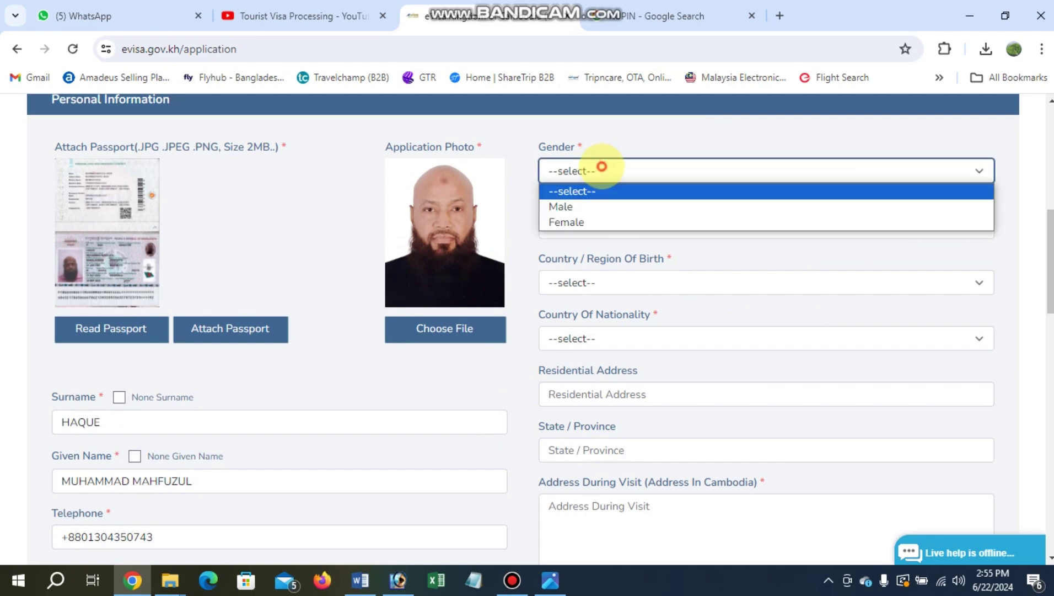
pyautogui.click(561, 206)
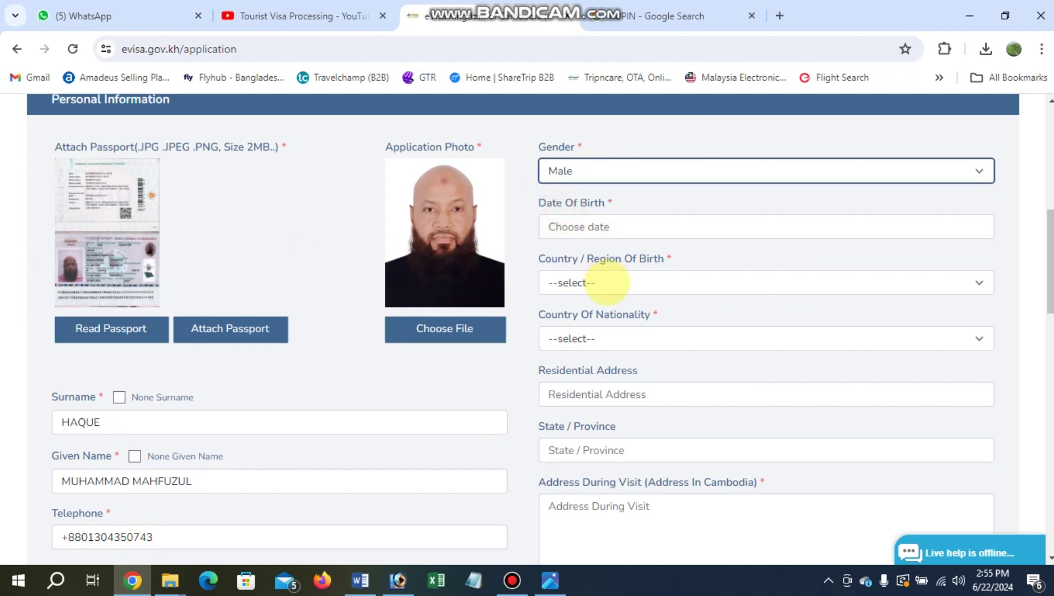
pyautogui.click(594, 226)
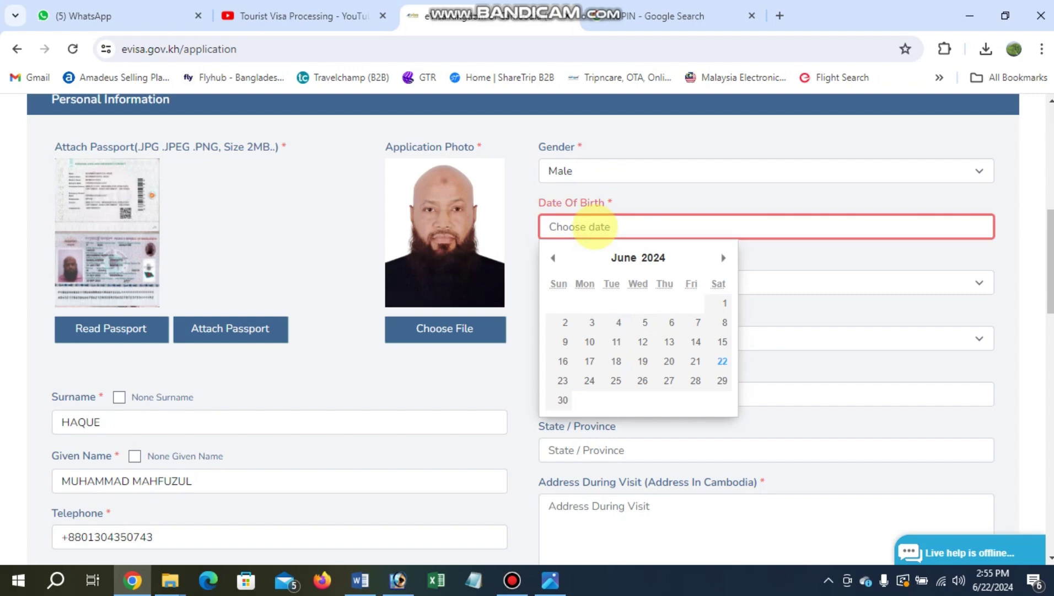
pyautogui.click(654, 256)
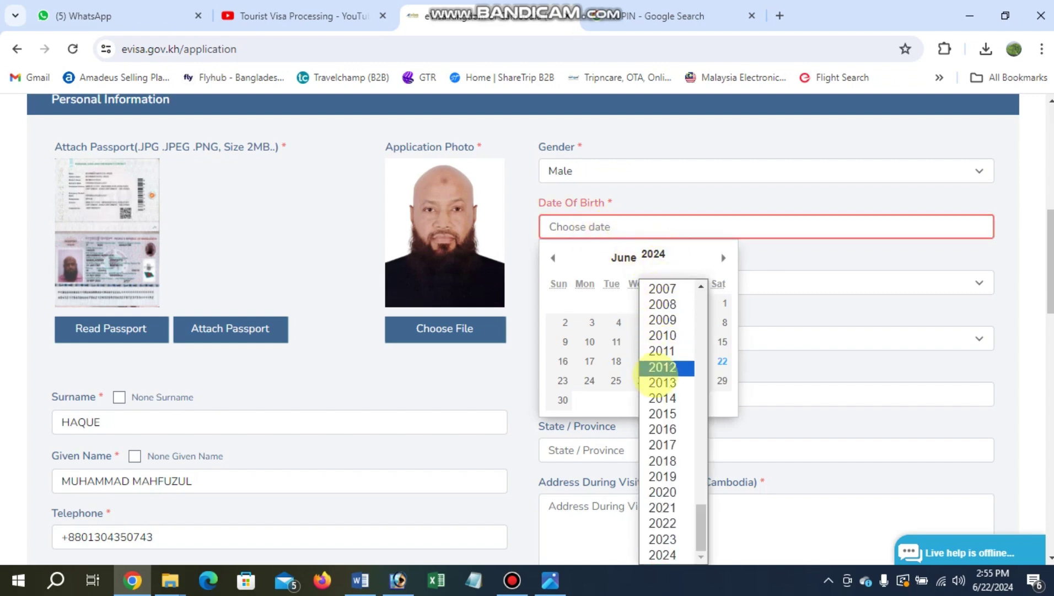
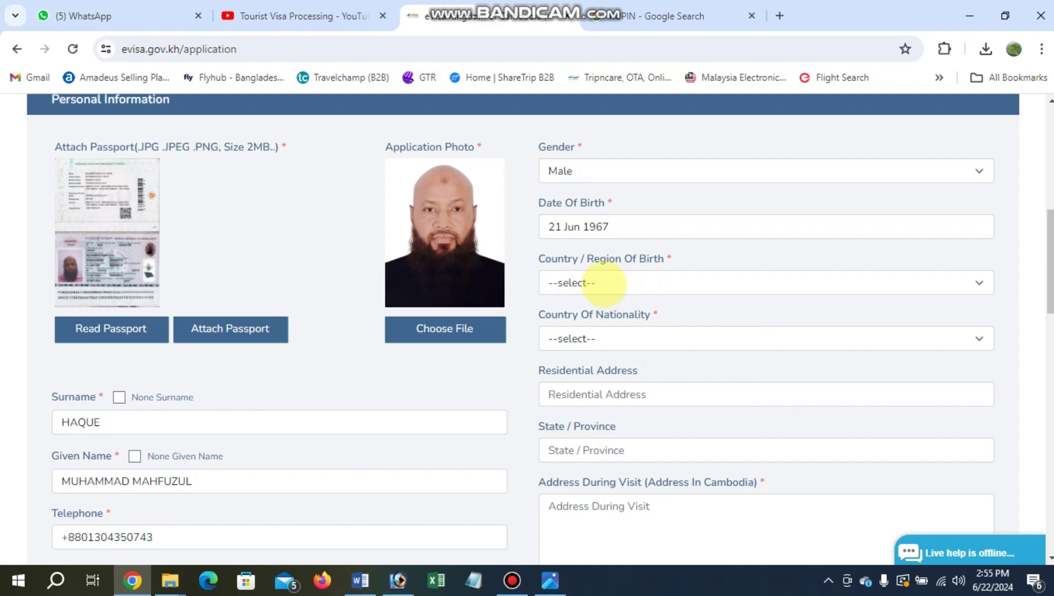
# Choose Bangladesh as both the country of birth and the nationality.
pyautogui.click(629, 283)
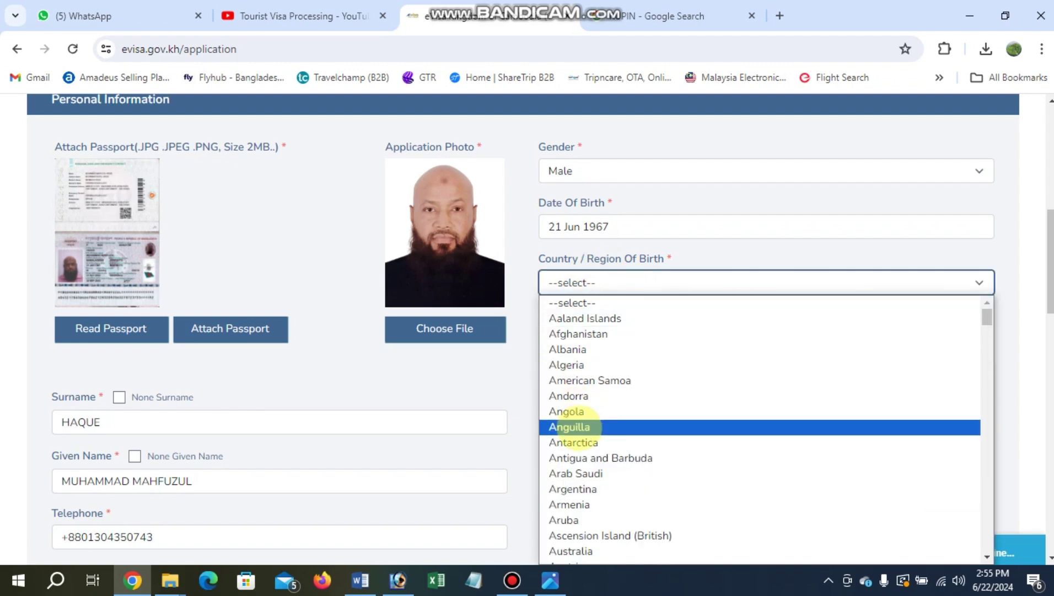
pyautogui.scroll(-3, 570, 426)
pyautogui.click(571, 474)
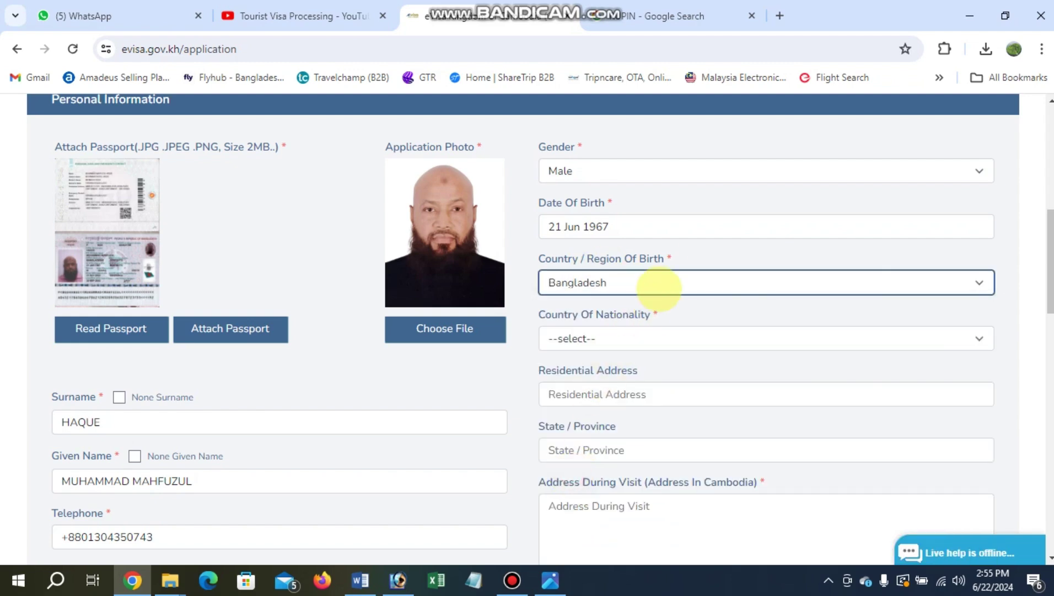
pyautogui.scroll(-1, 651, 276)
pyautogui.click(623, 261)
pyautogui.scroll(-3, 569, 397)
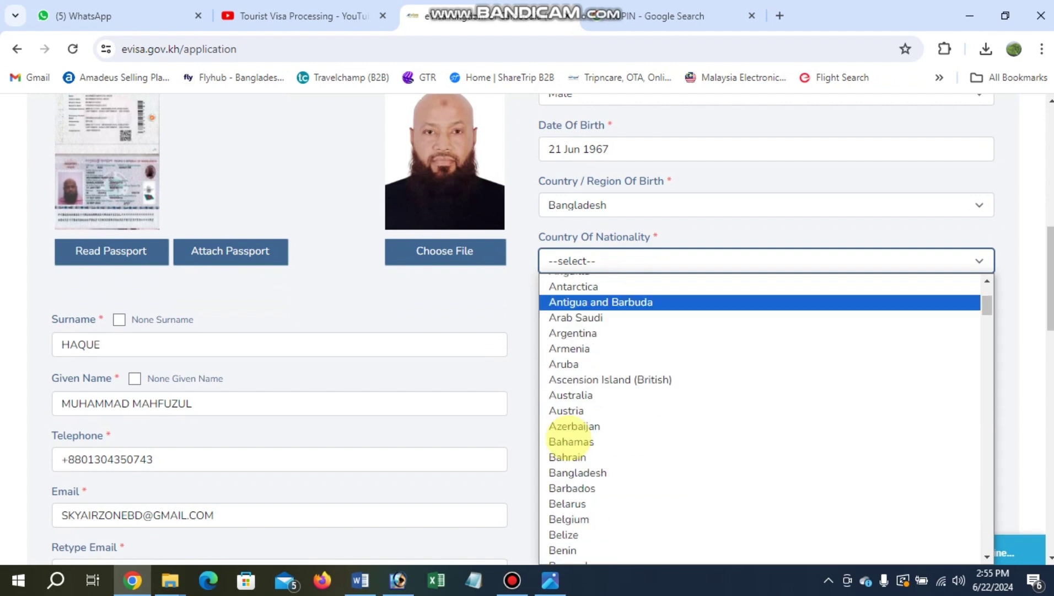
pyautogui.click(568, 452)
pyautogui.scroll(-1, 646, 186)
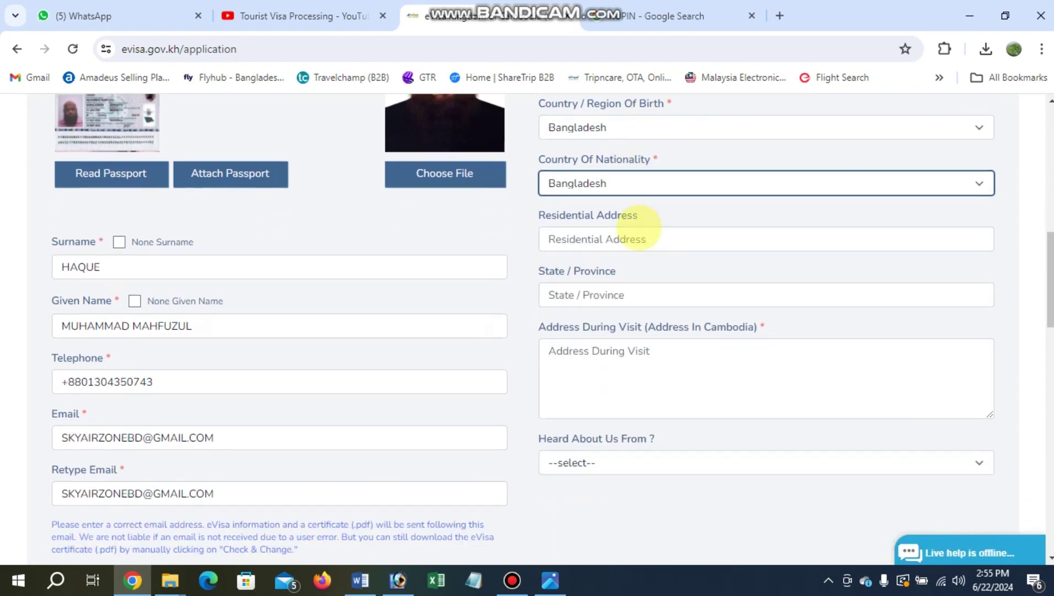
pyautogui.click(598, 240)
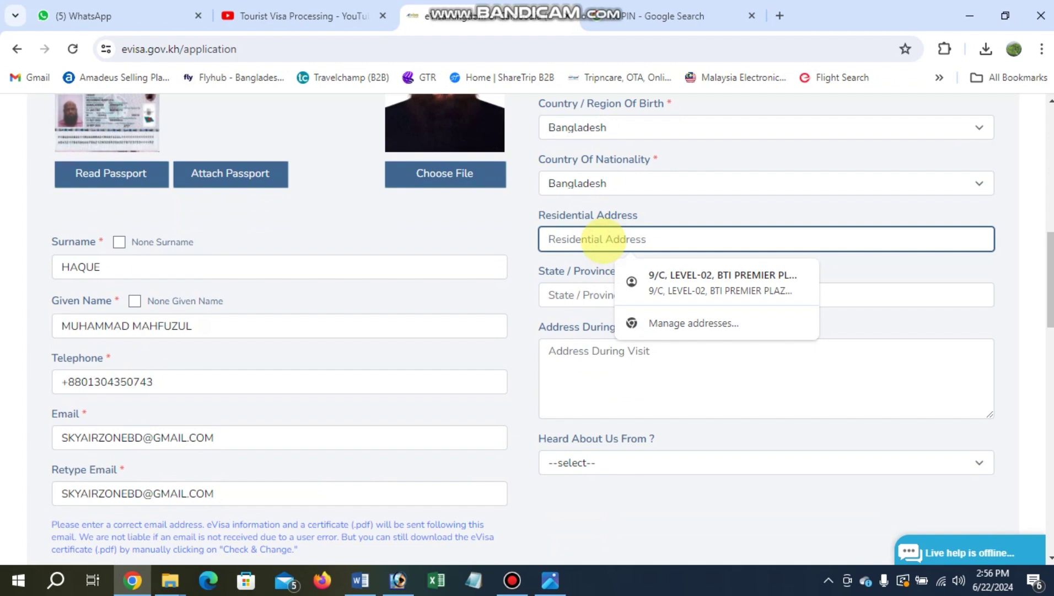
# Fill in the Dhaka home address and the Larimar Hotel & Resort Phnom Penh address.
pyautogui.write('9')
pyautogui.press('Down')
pyautogui.press('Return')
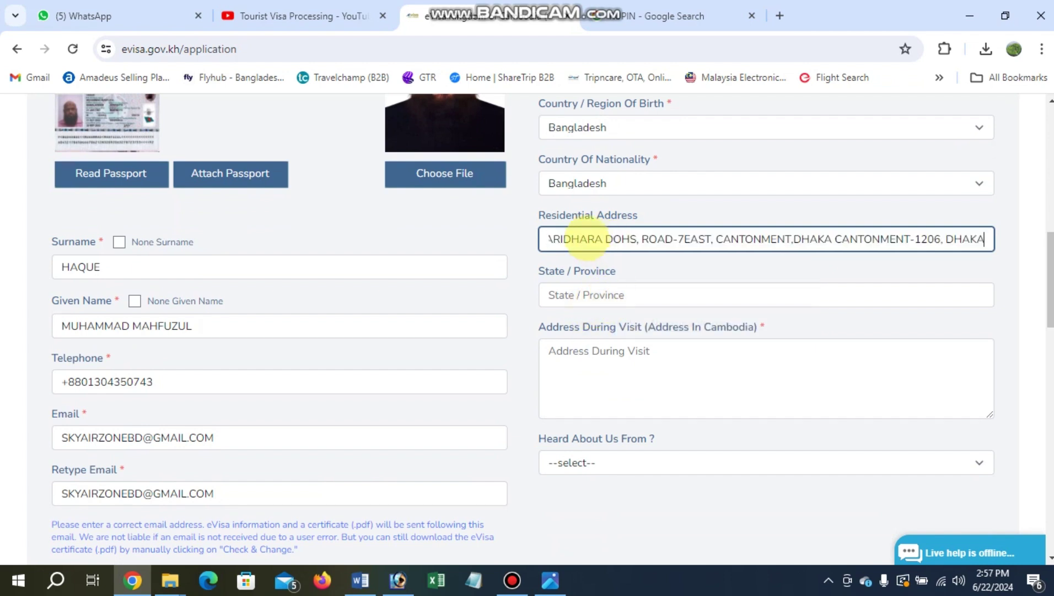
pyautogui.scroll(-1, 606, 227)
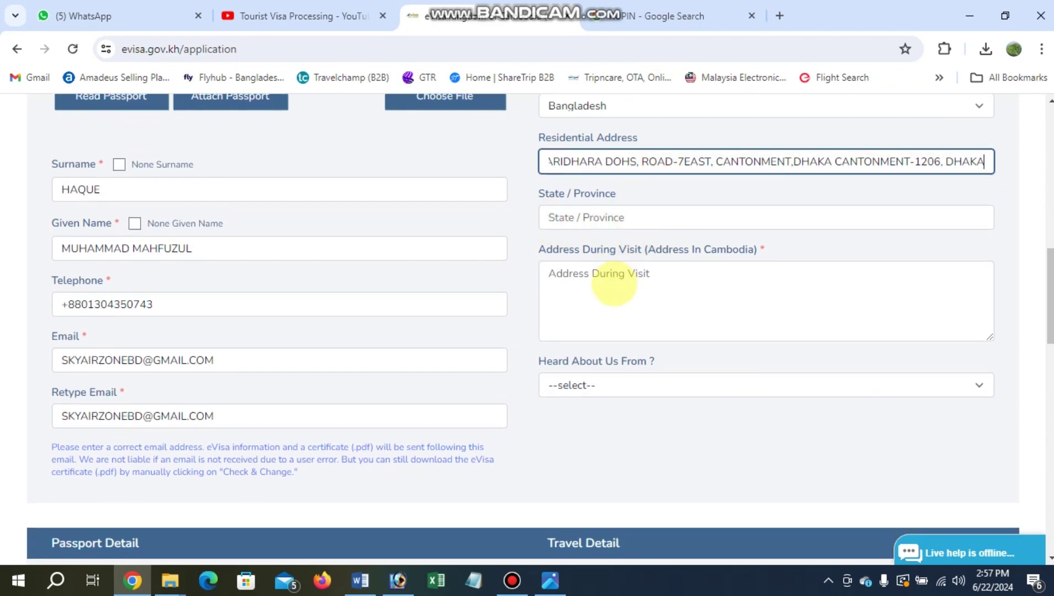
pyautogui.scroll(1, 615, 281)
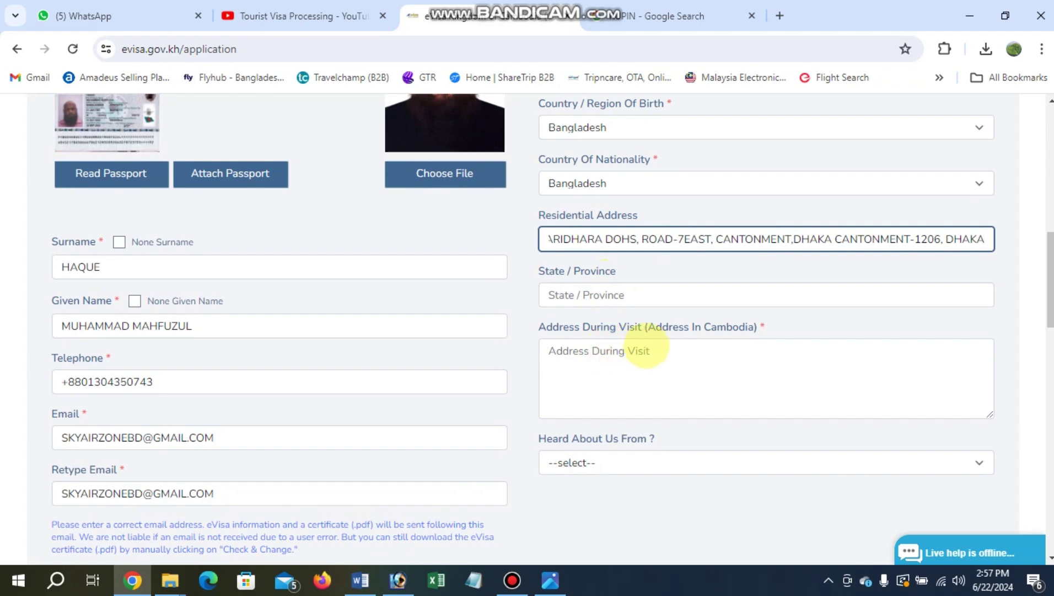
pyautogui.click(610, 353)
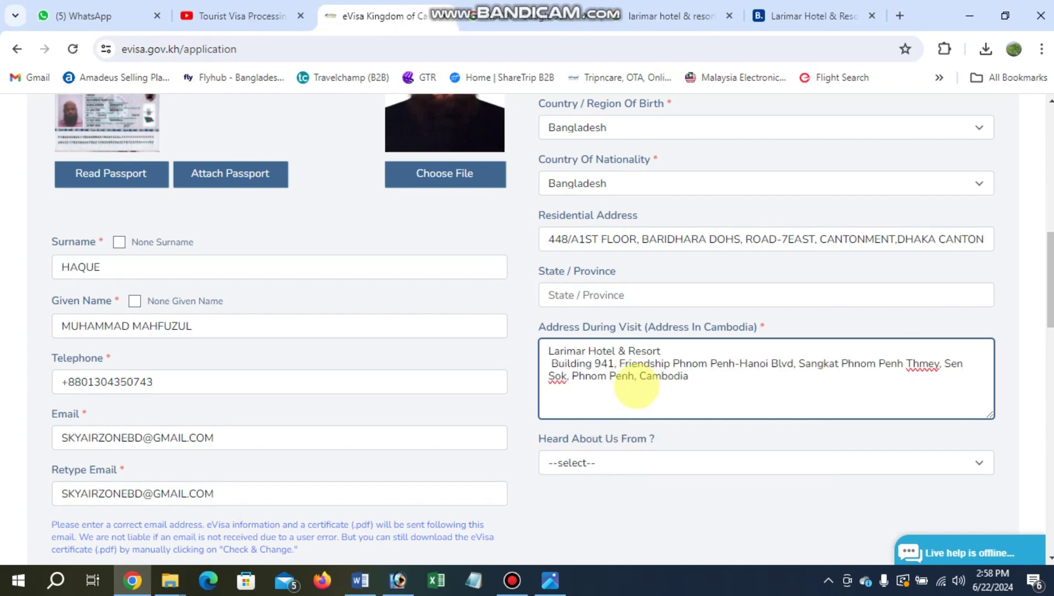
pyautogui.scroll(-3, 636, 386)
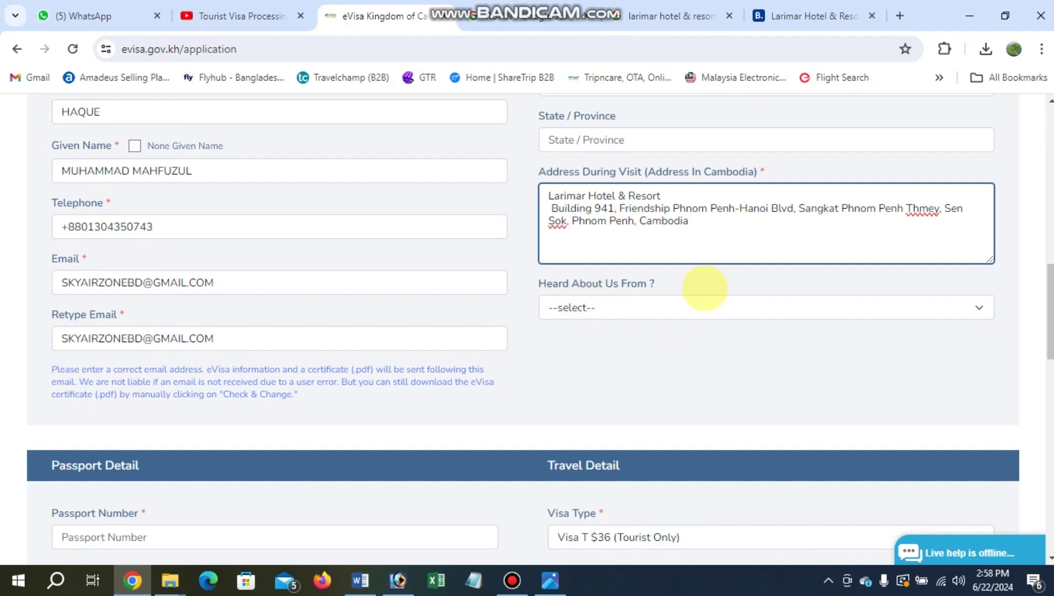
pyautogui.scroll(-2, 568, 307)
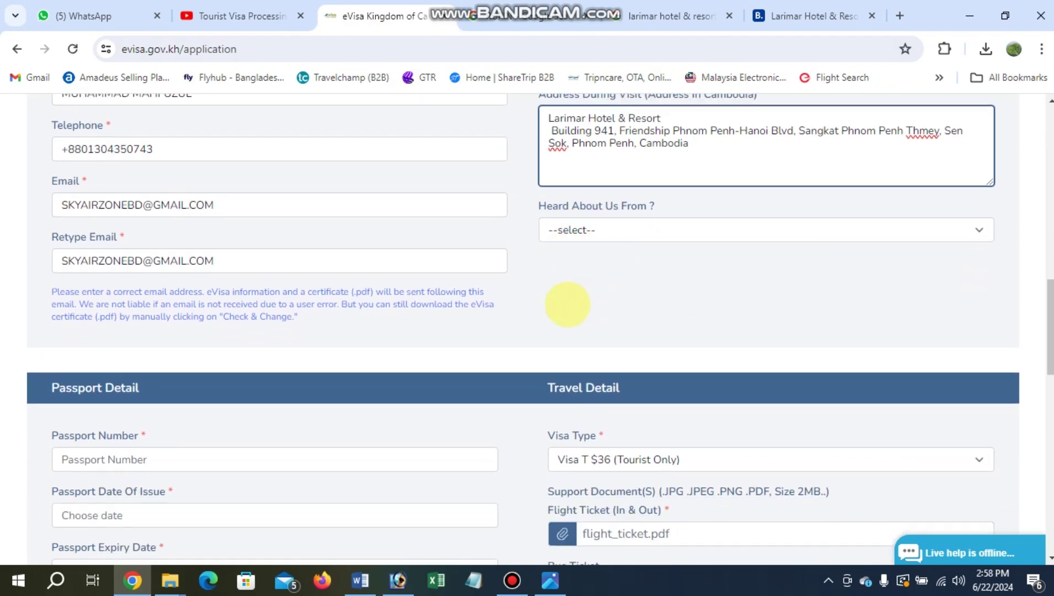
pyautogui.scroll(4, 564, 306)
pyautogui.scroll(-7, 499, 288)
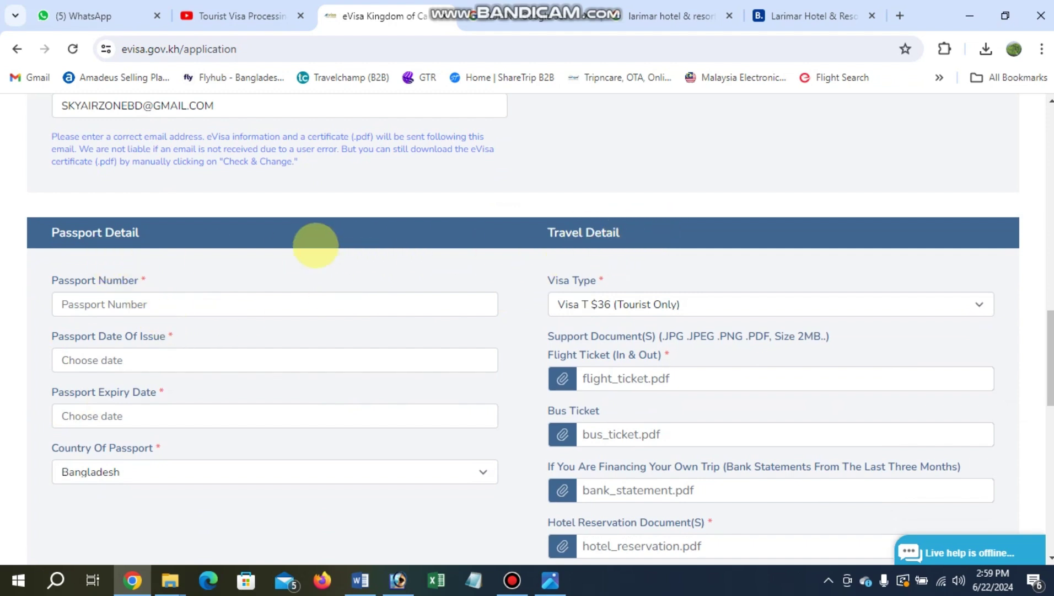
# Enter the passport number and set its date of issue to 21 Sep 2022.
pyautogui.scroll(-3, 316, 245)
pyautogui.scroll(2, 309, 252)
pyautogui.click(158, 229)
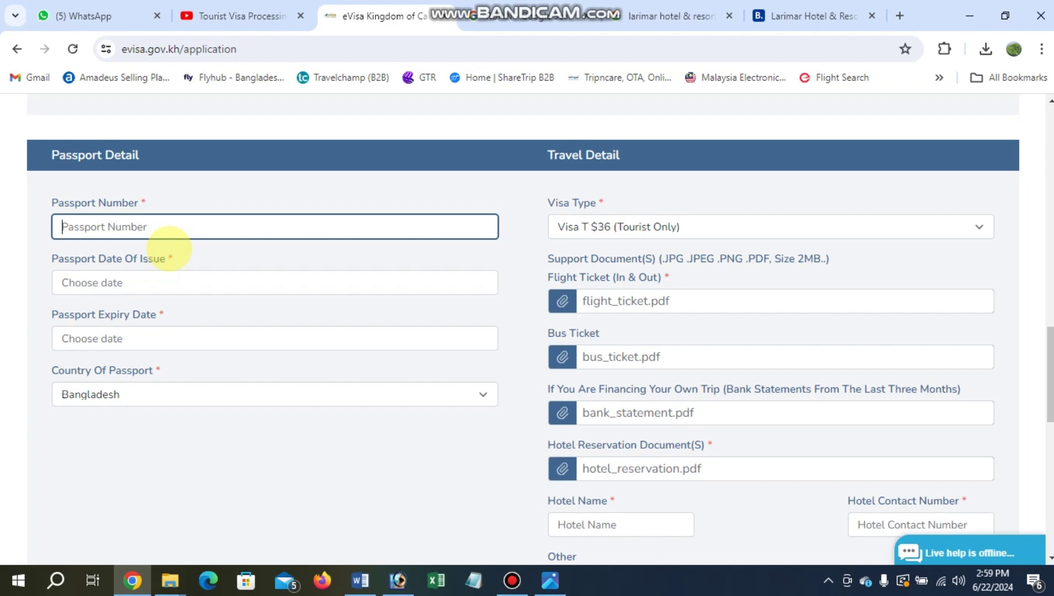
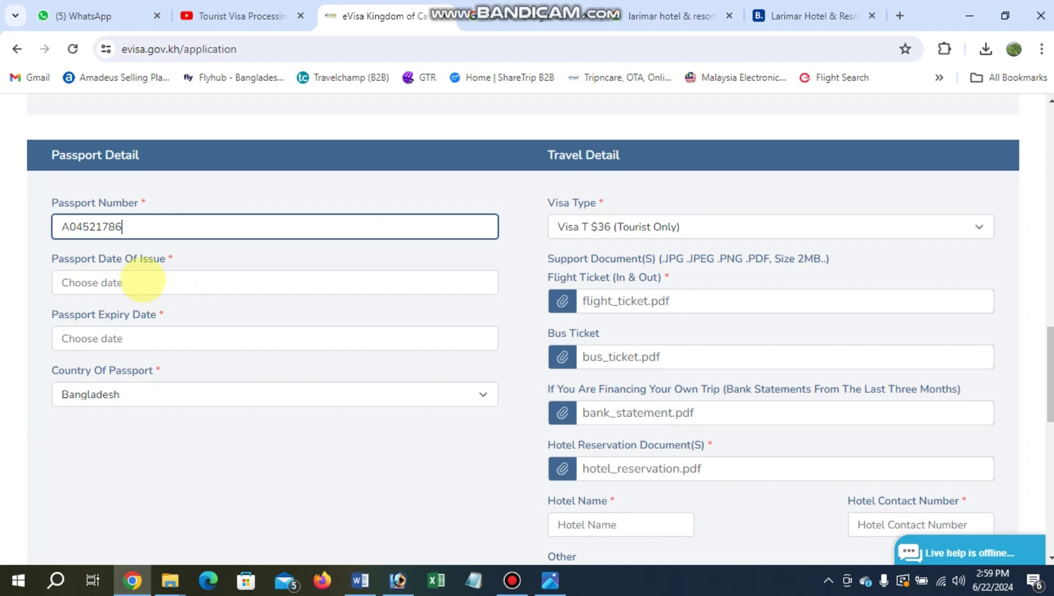
pyautogui.click(143, 280)
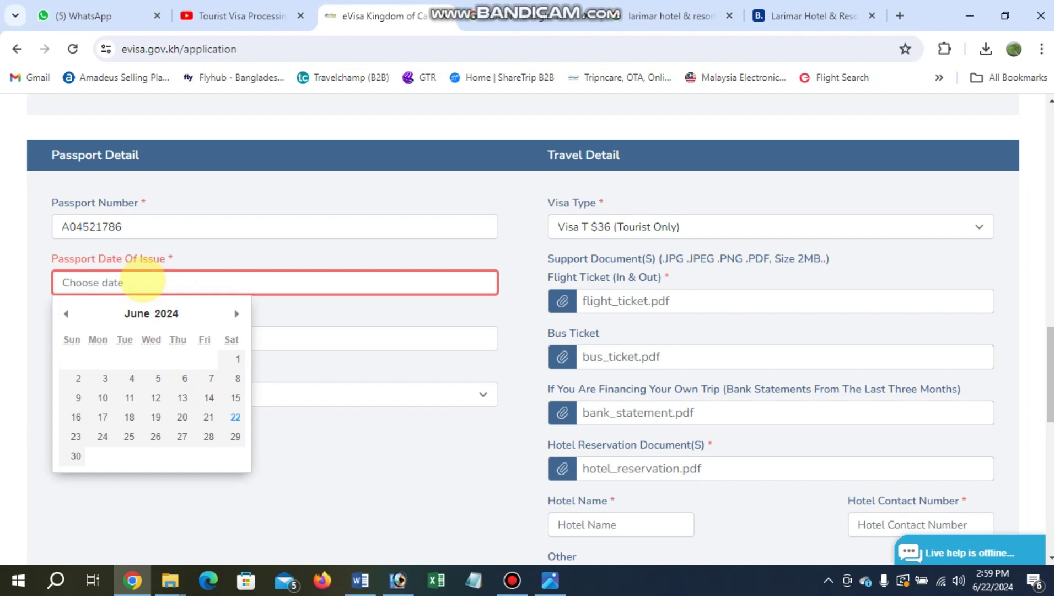
pyautogui.click(165, 309)
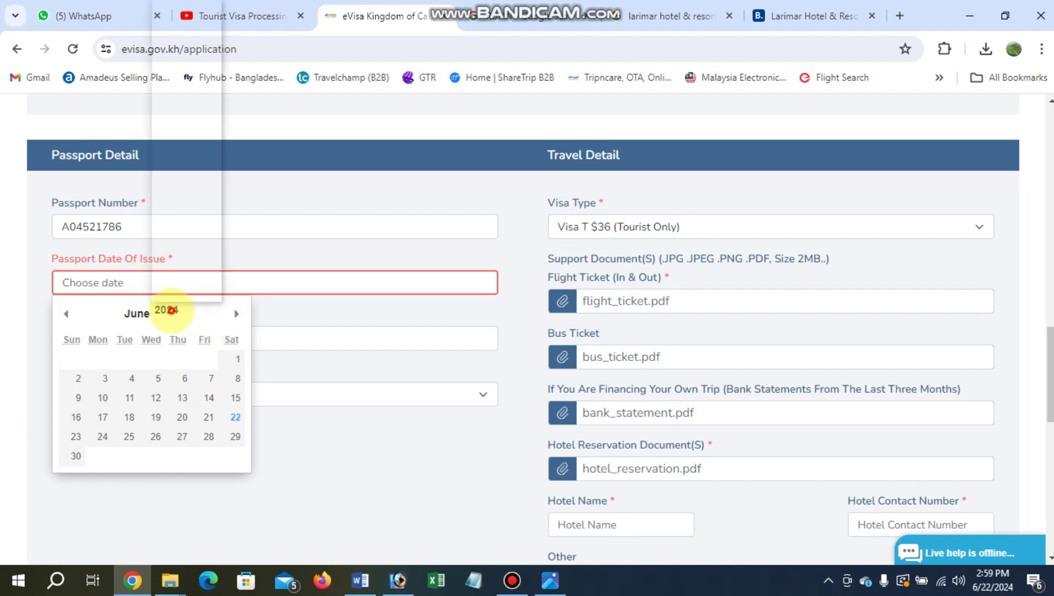
pyautogui.click(175, 244)
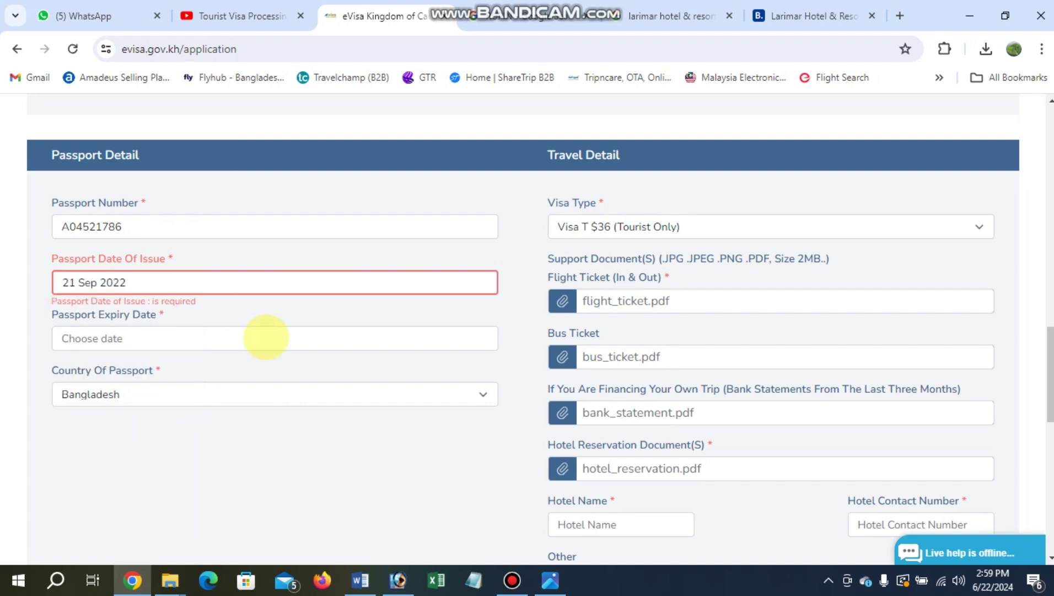
# Set the passport expiry date to 20 Sep 2032.
pyautogui.click(132, 343)
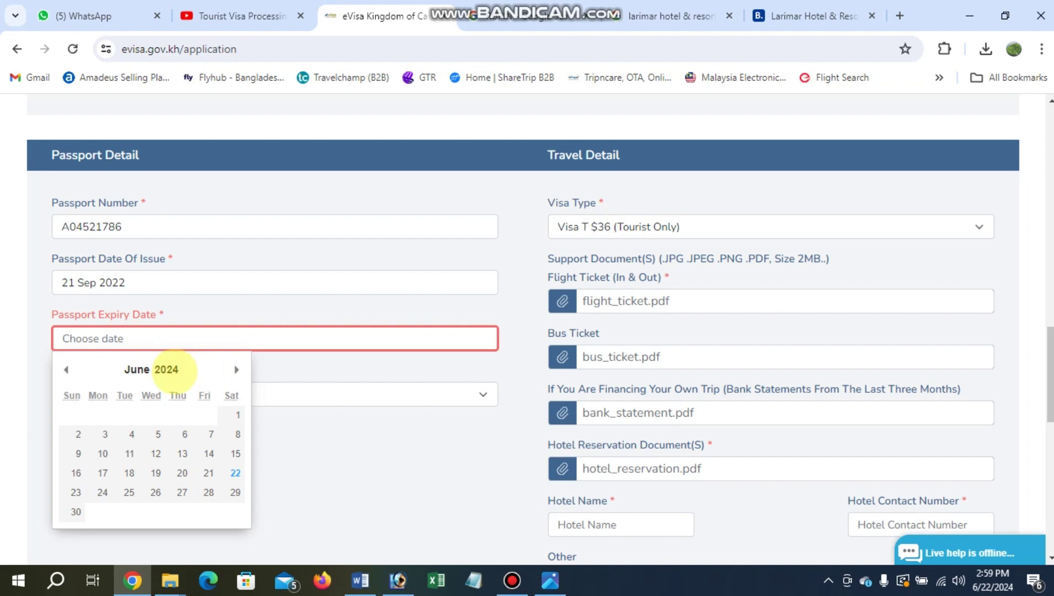
pyautogui.click(165, 367)
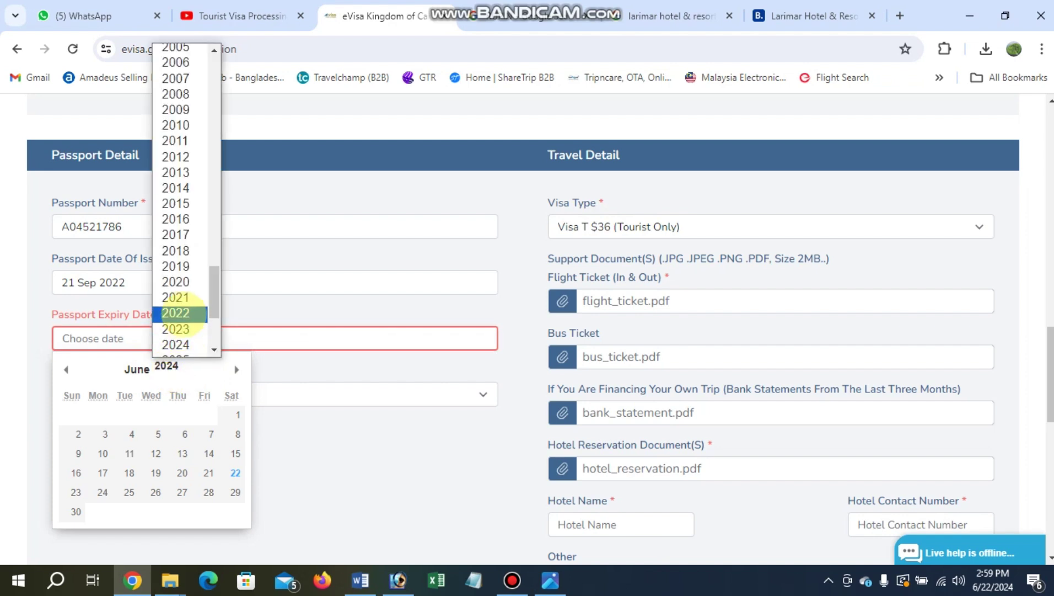
pyautogui.scroll(-3, 175, 314)
pyautogui.click(172, 319)
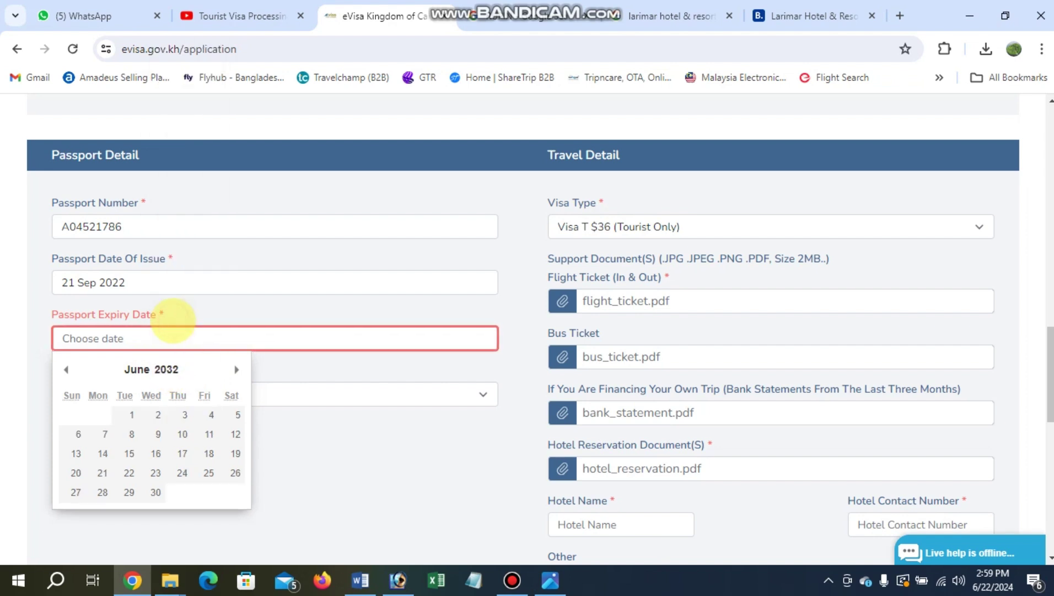
pyautogui.click(134, 369)
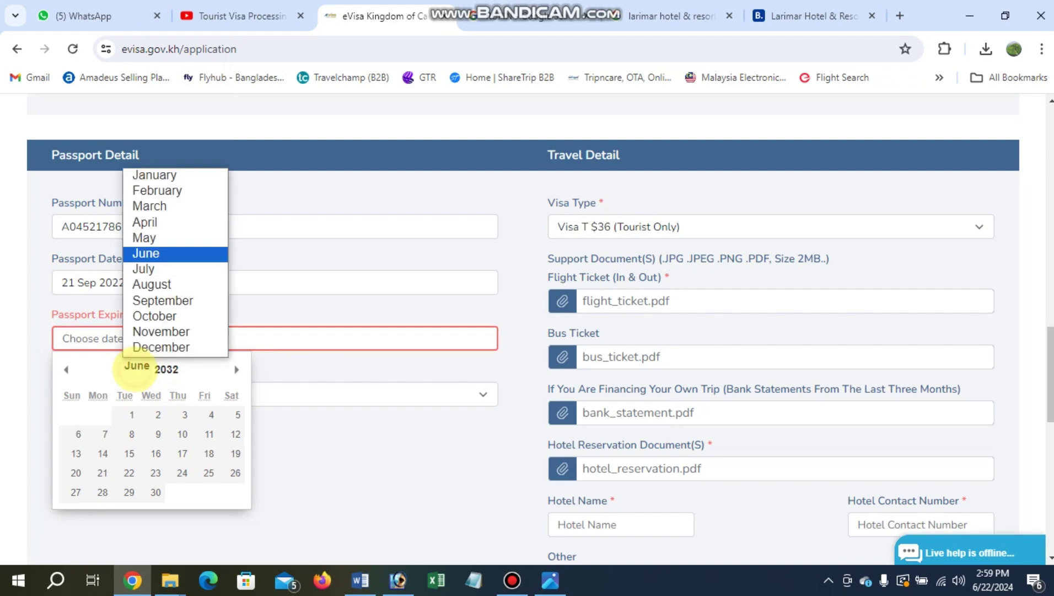
pyautogui.click(147, 303)
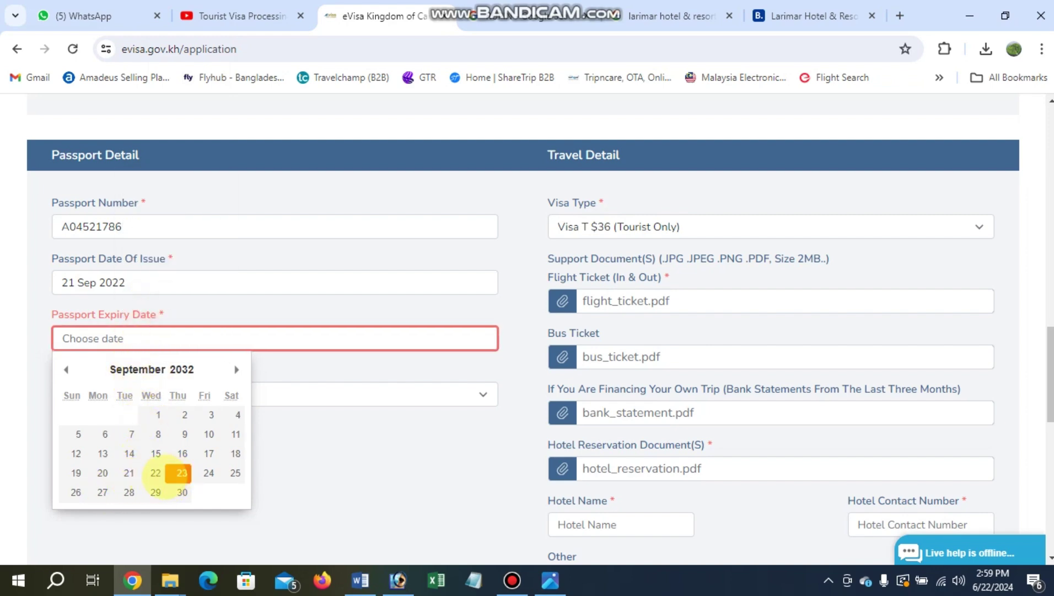
pyautogui.click(103, 473)
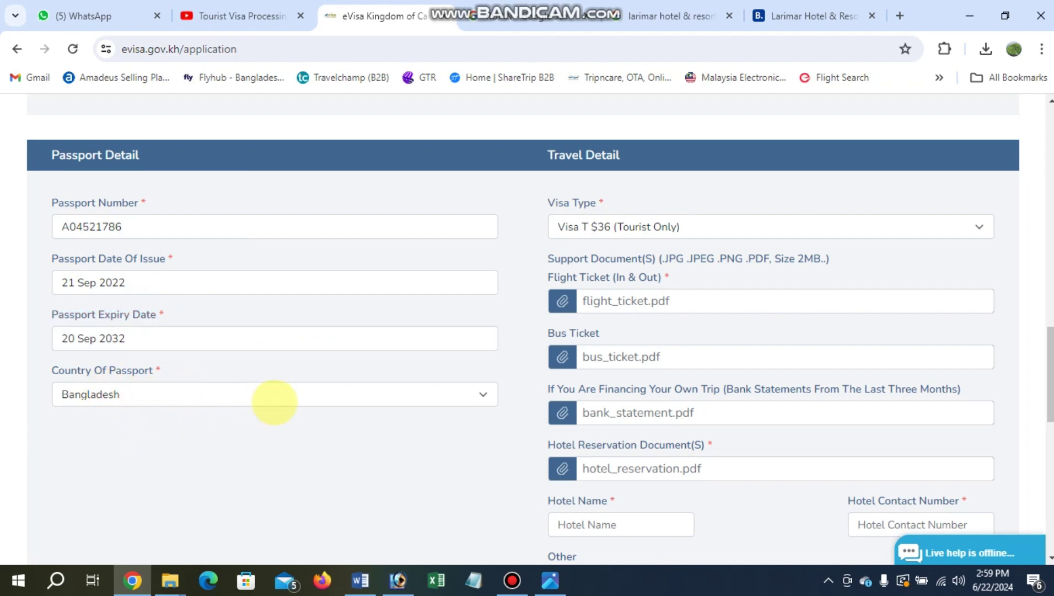
# Keep visa type Visa T (Tourist Only) and attach the flight ticket PDF from Downloads.
pyautogui.click(661, 226)
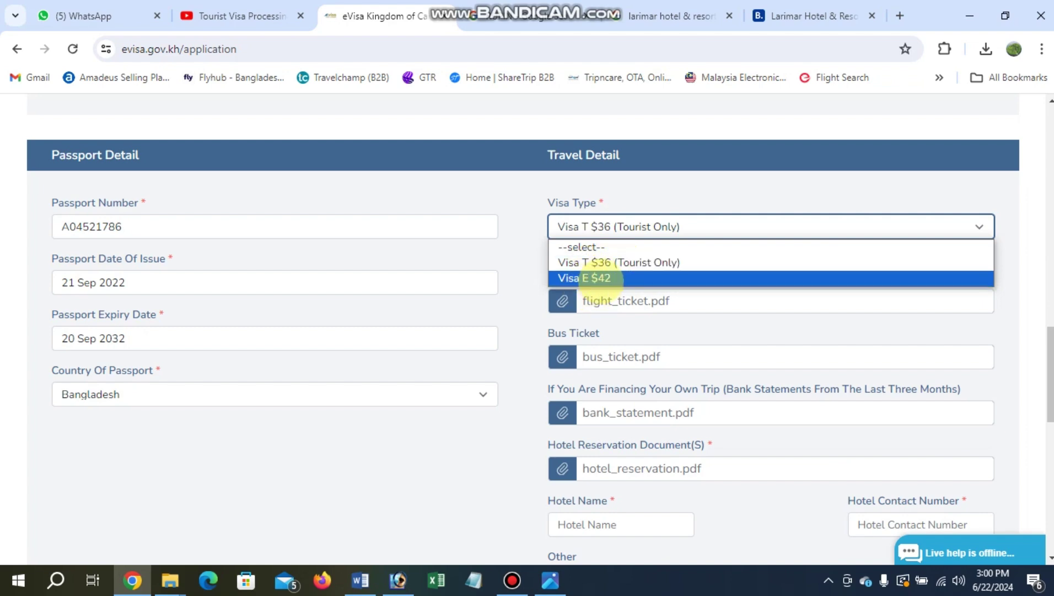
pyautogui.click(642, 226)
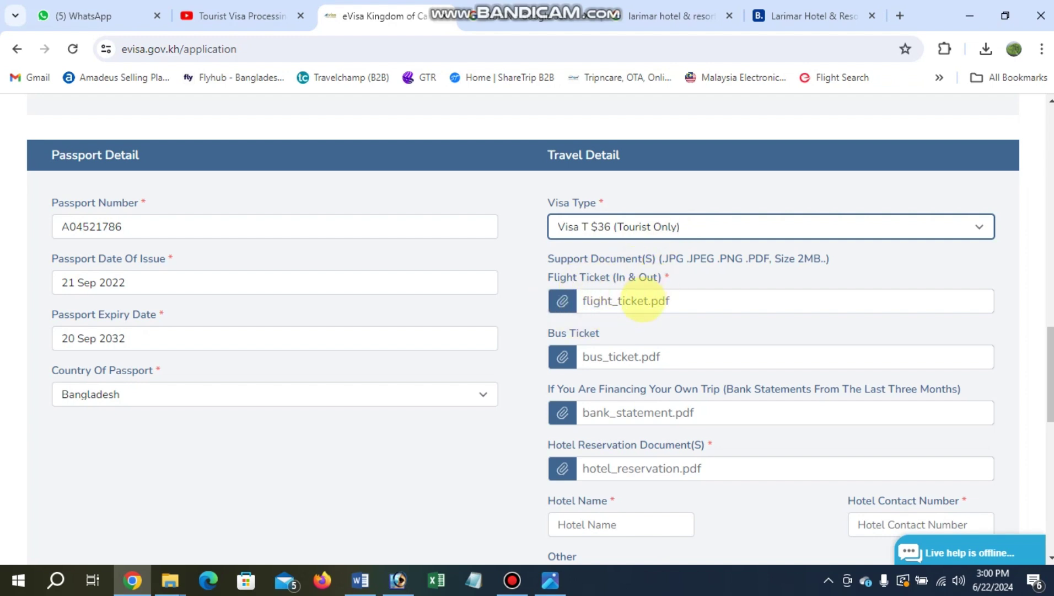
pyautogui.click(561, 300)
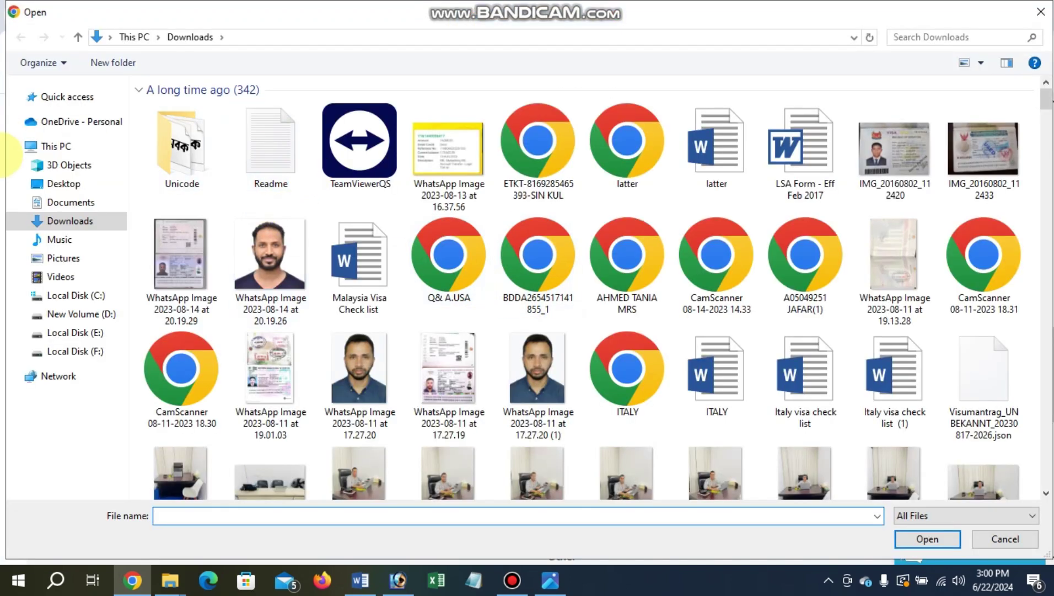
pyautogui.click(63, 183)
pyautogui.scroll(-15, 288, 168)
pyautogui.click(278, 425)
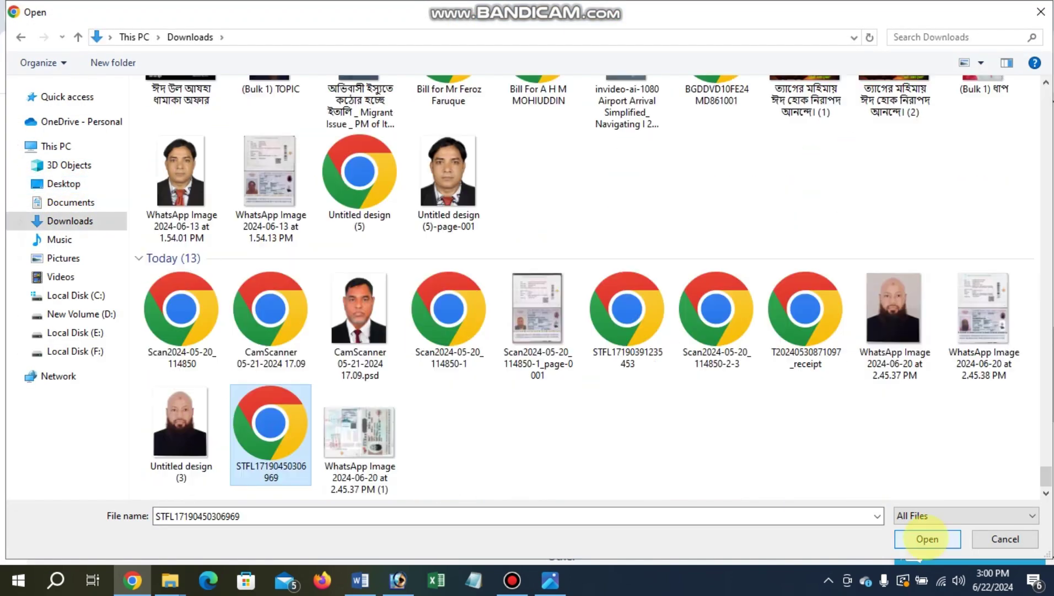
pyautogui.click(927, 539)
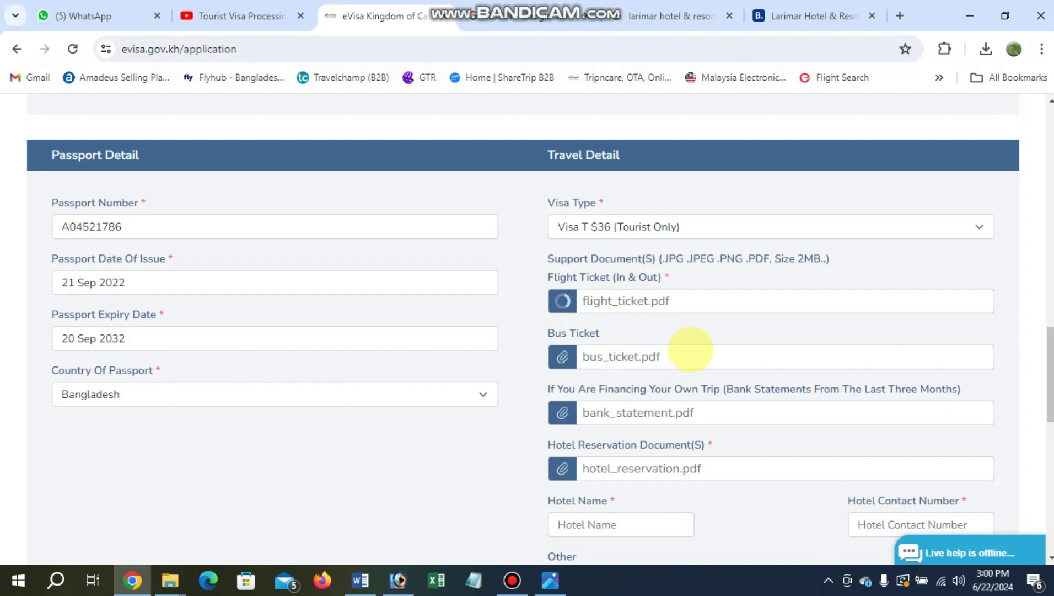
pyautogui.scroll(-1, 618, 306)
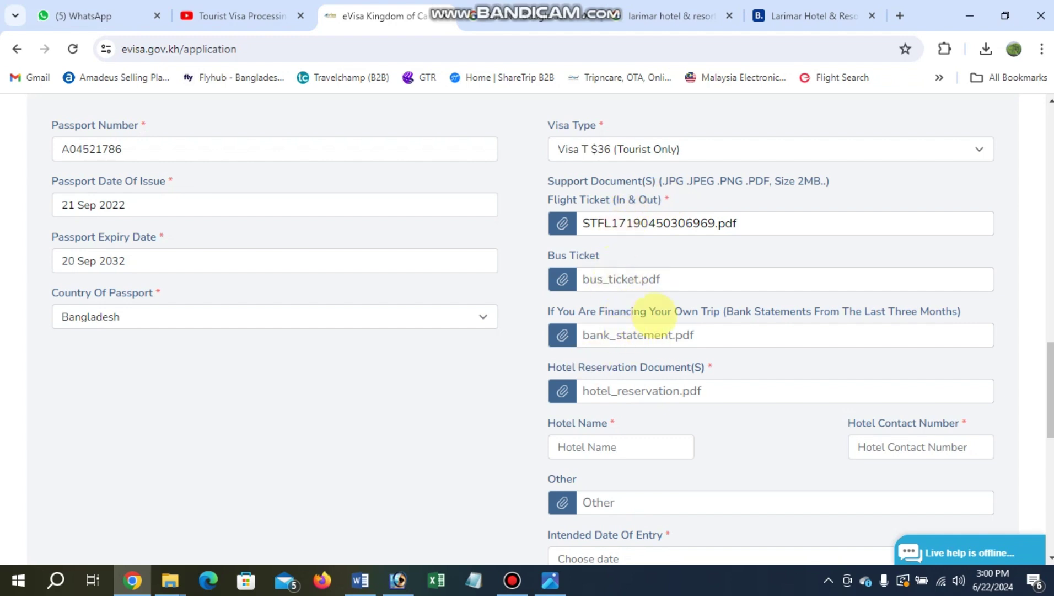
pyautogui.scroll(-3, 593, 388)
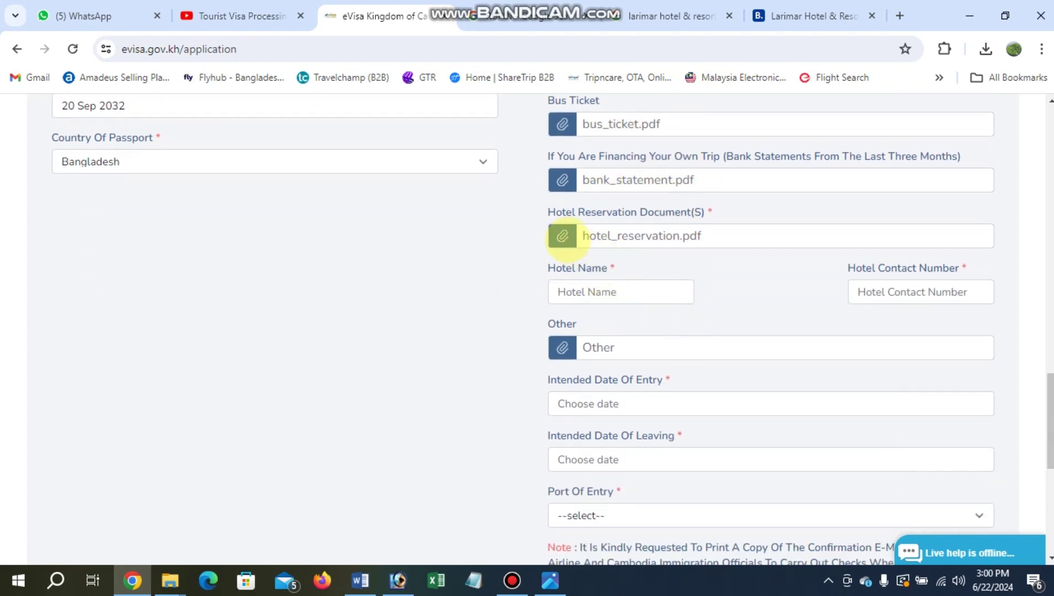
# Replace the hotel reservation upload with Booking.com_ Confirmation.pdf from Desktop > TAX FILE.
pyautogui.click(562, 232)
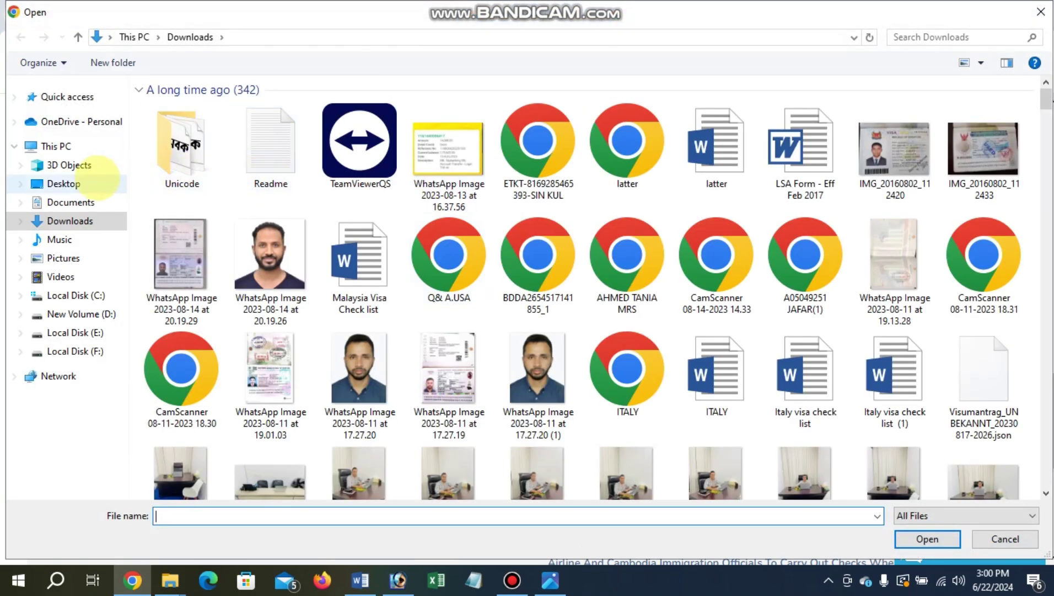
pyautogui.click(43, 187)
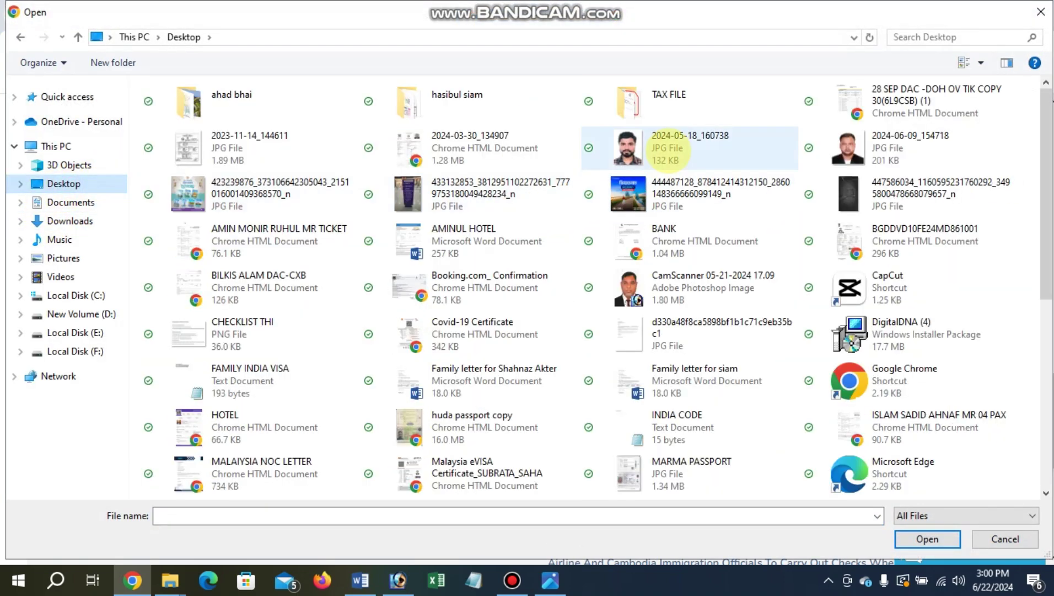
pyautogui.doubleClick(662, 105)
pyautogui.click(343, 132)
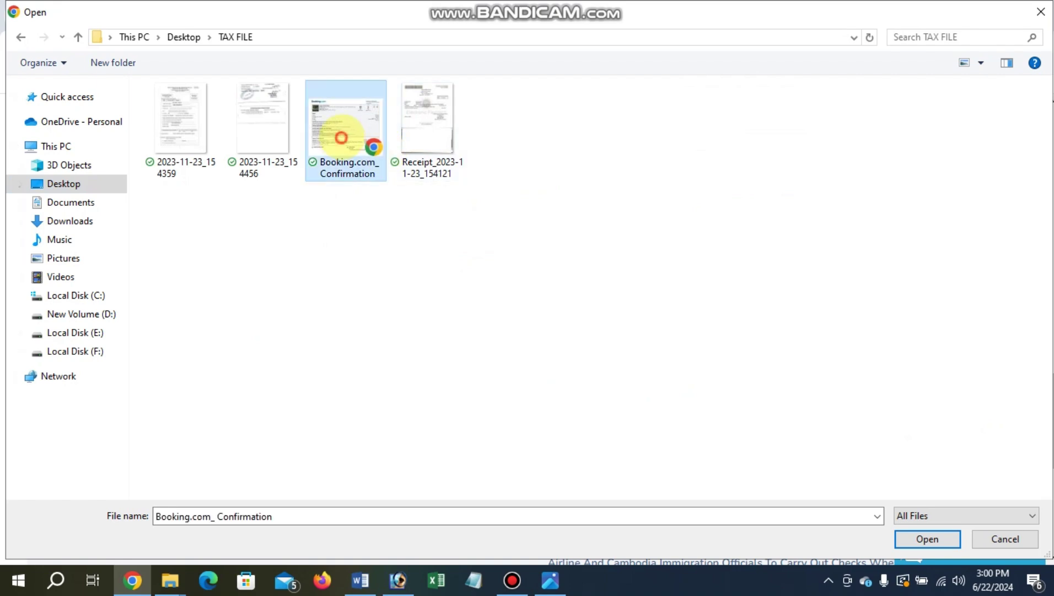
pyautogui.click(928, 539)
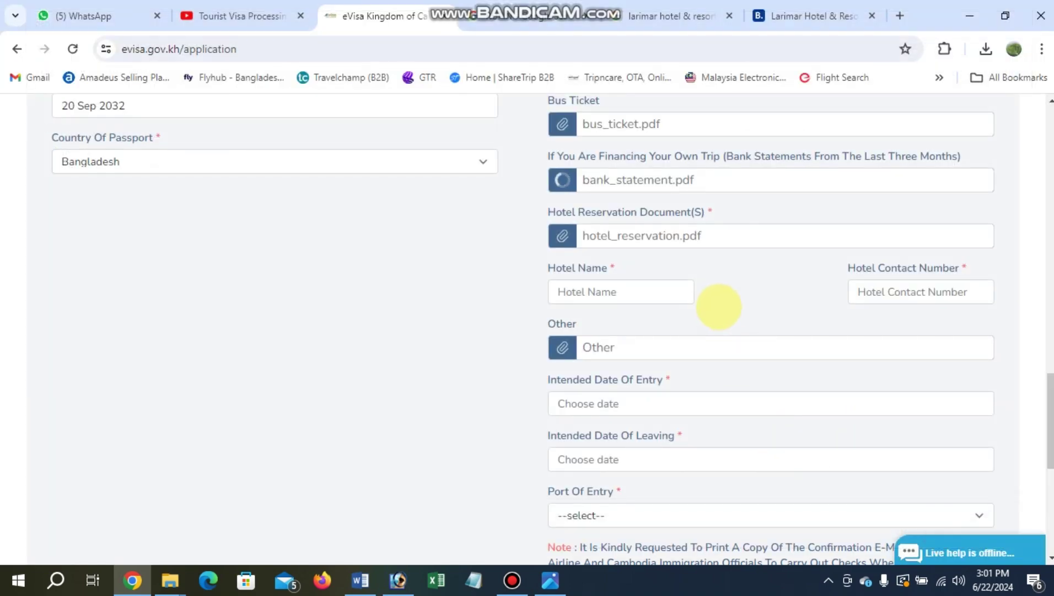
pyautogui.scroll(1, 704, 292)
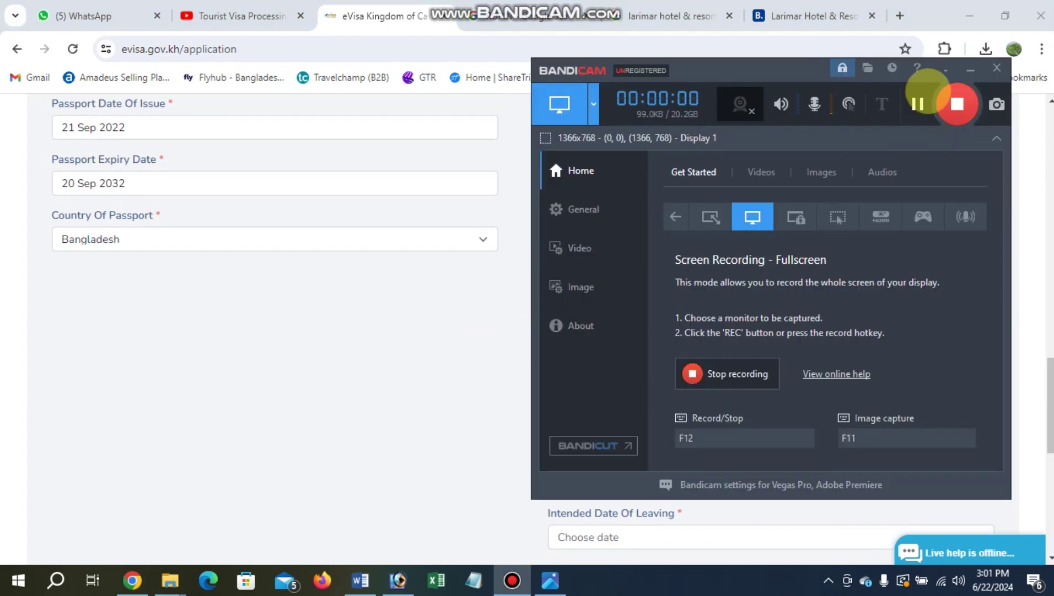
pyautogui.click(974, 69)
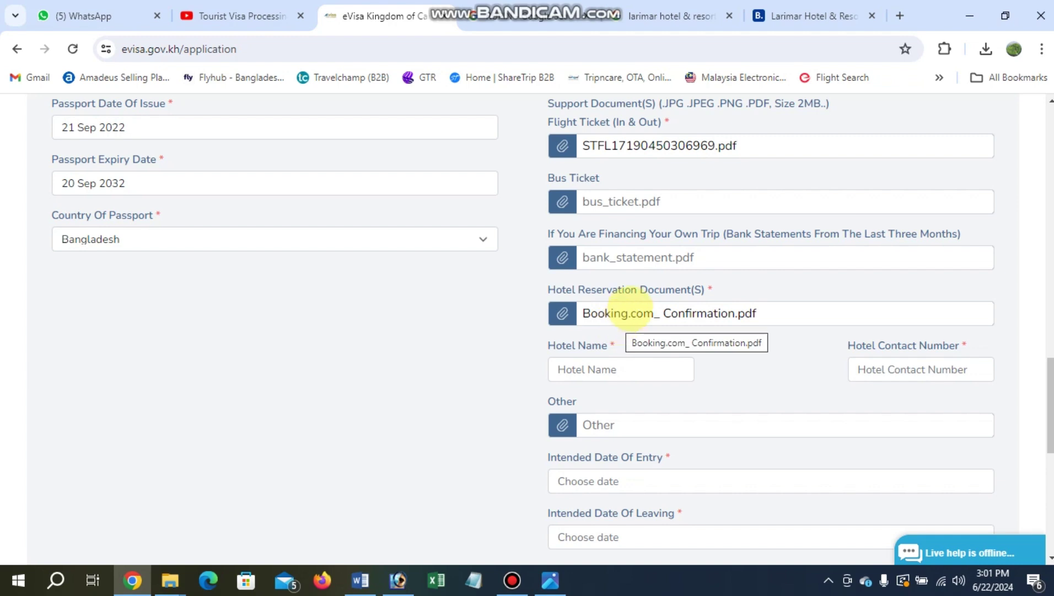
pyautogui.click(611, 377)
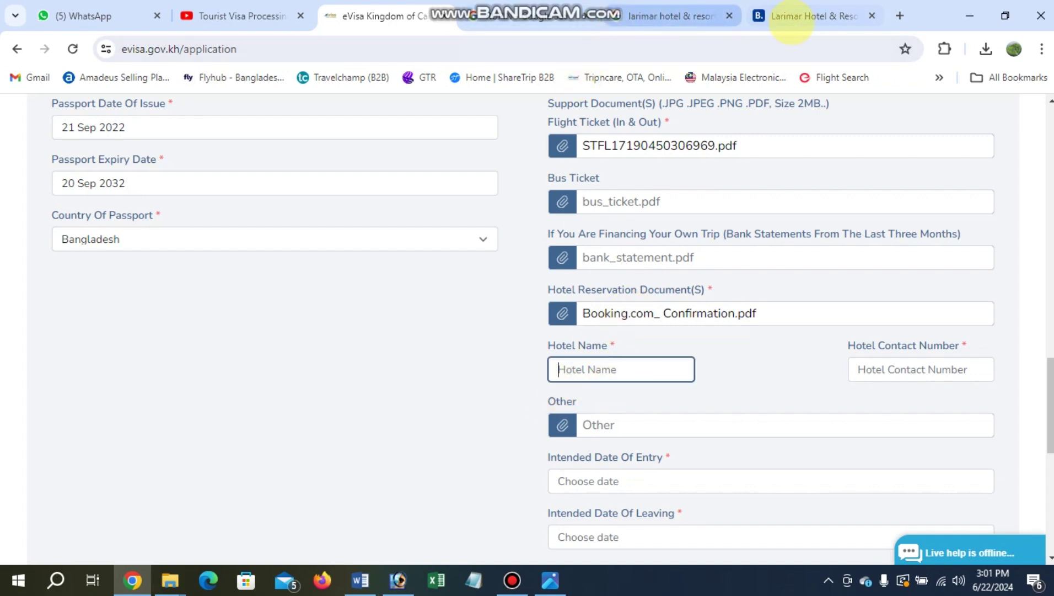
# Fill Hotel Name with 'Larimar Hotel & Resort', copied from its booking page.
pyautogui.click(792, 22)
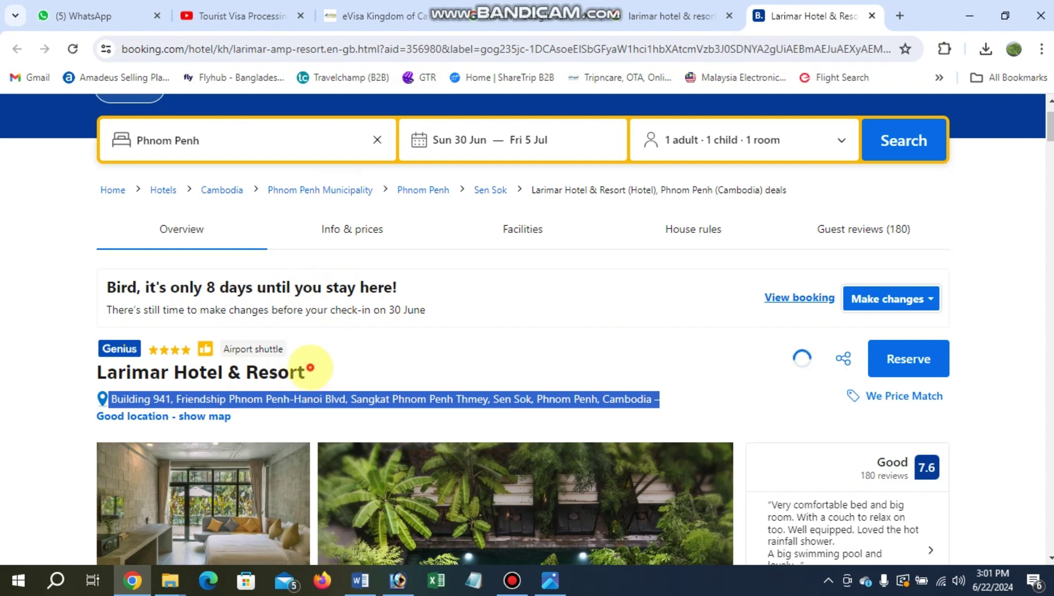
pyautogui.moveTo(311, 368); pyautogui.dragTo(77, 384)
pyautogui.hotkey('ctrl', 'c')
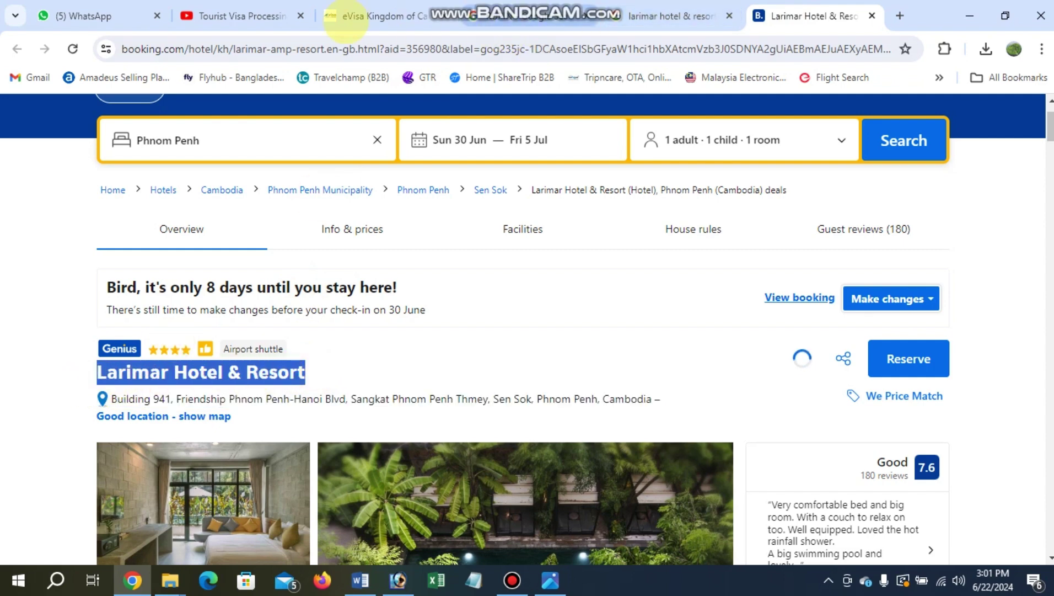
pyautogui.click(345, 22)
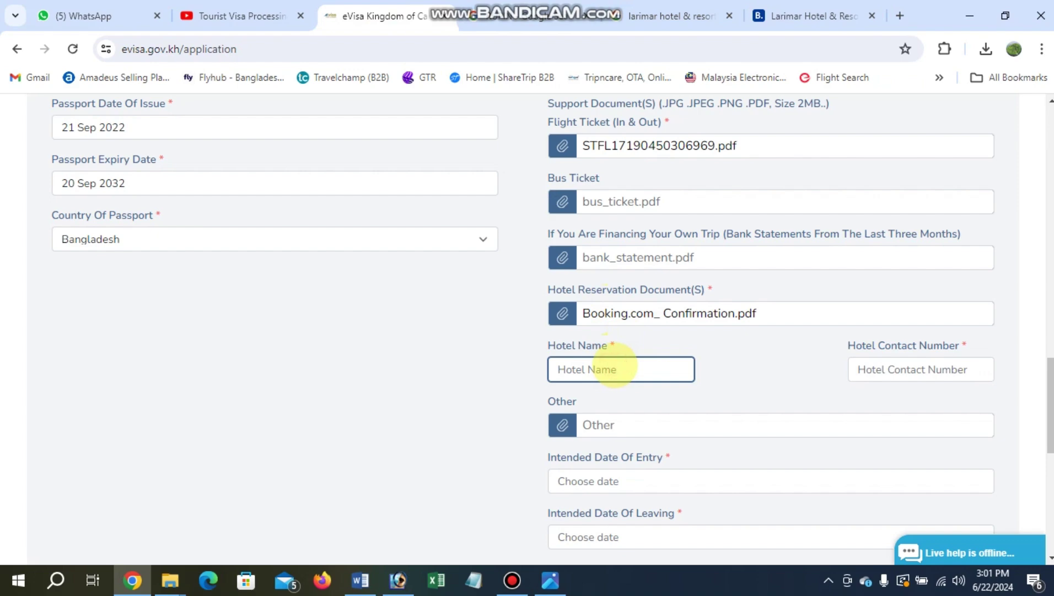
pyautogui.hotkey('ctrl', 'v')
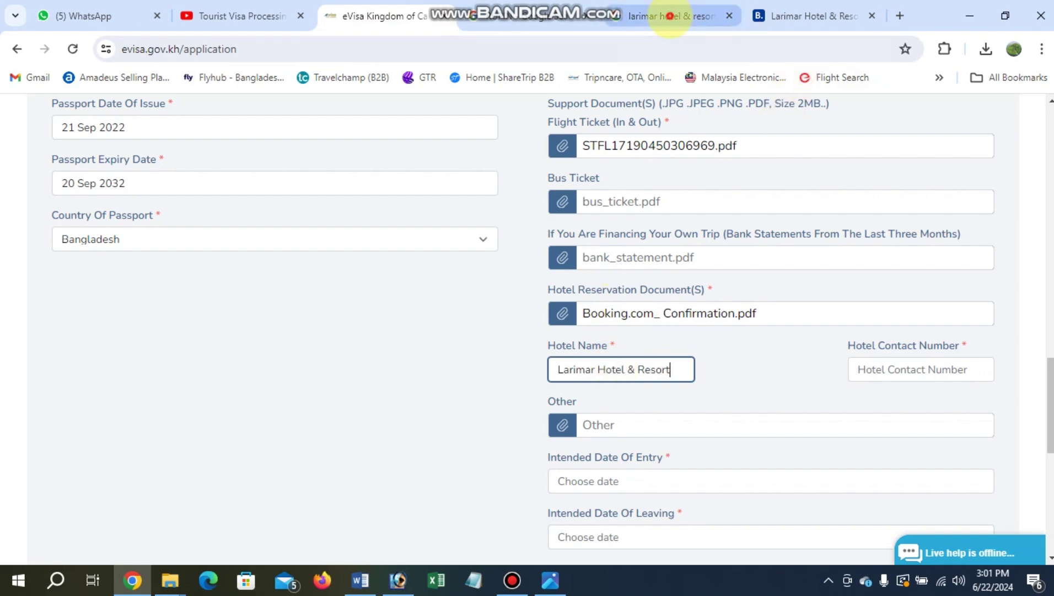
# Fill Hotel Contact Number with the phone number copied from the hotel's search results.
pyautogui.click(676, 17)
pyautogui.moveTo(835, 415); pyautogui.dragTo(741, 419)
pyautogui.hotkey('ctrl', 'c')
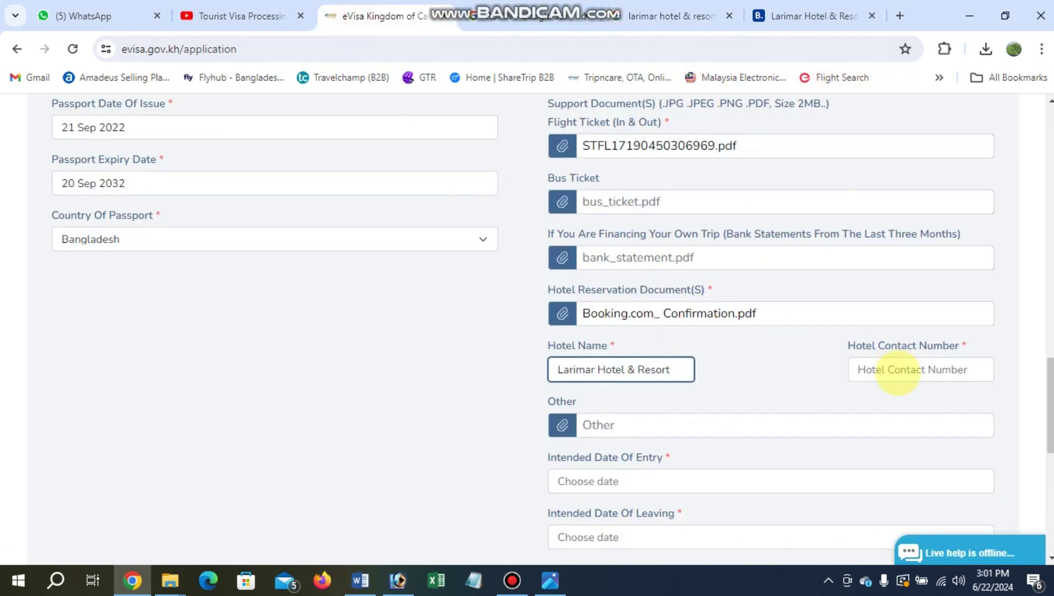
pyautogui.click(898, 373)
pyautogui.hotkey('ctrl', 'v')
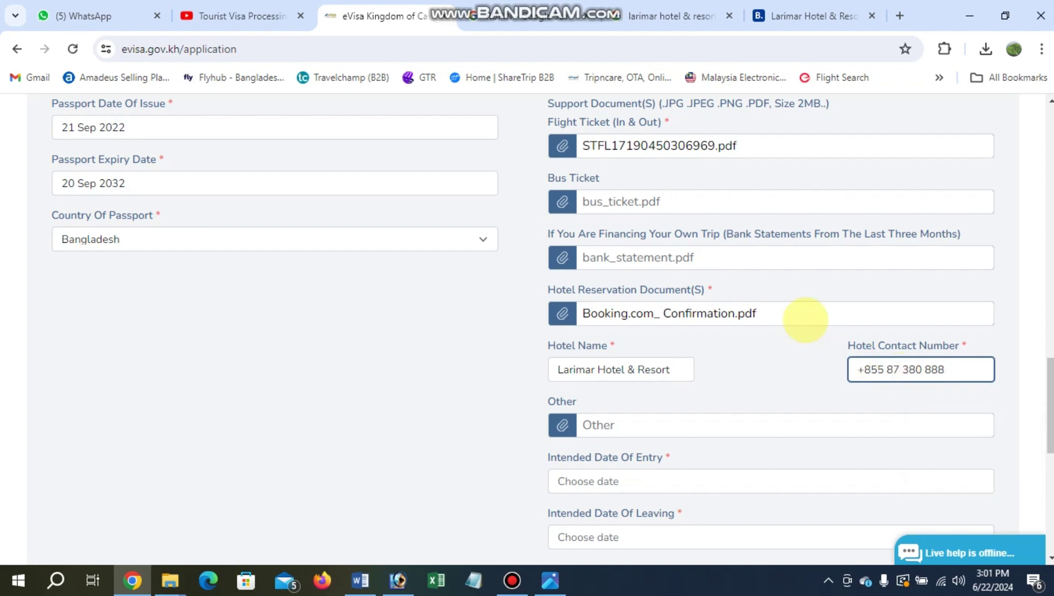
pyautogui.scroll(-3, 772, 275)
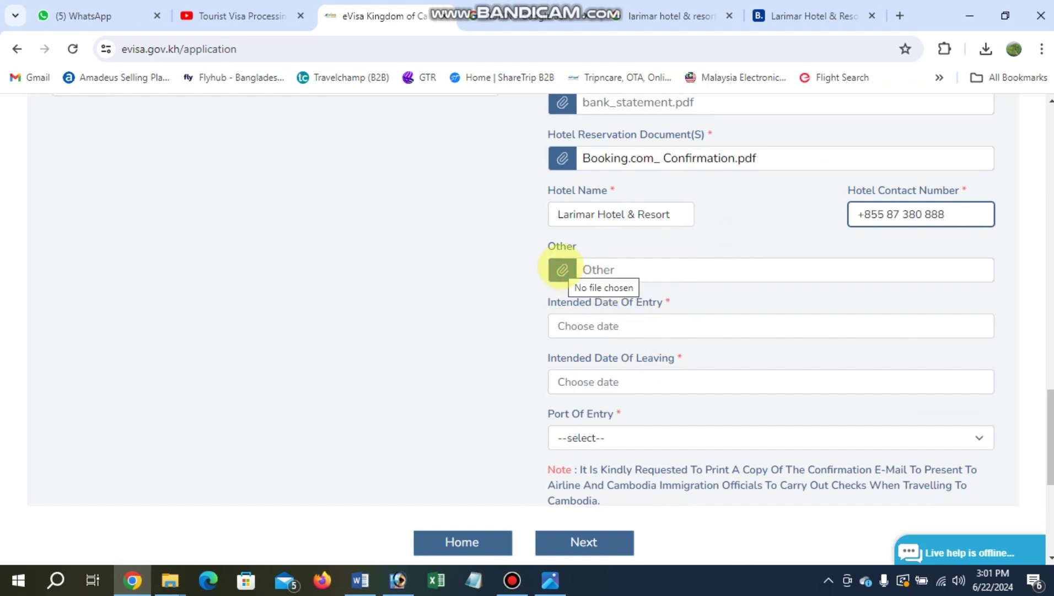
# Attach 'WhatsApp Image 2024-06-20 at 2.45.37 PM (1).jpeg' from Downloads as the Other document.
pyautogui.click(562, 269)
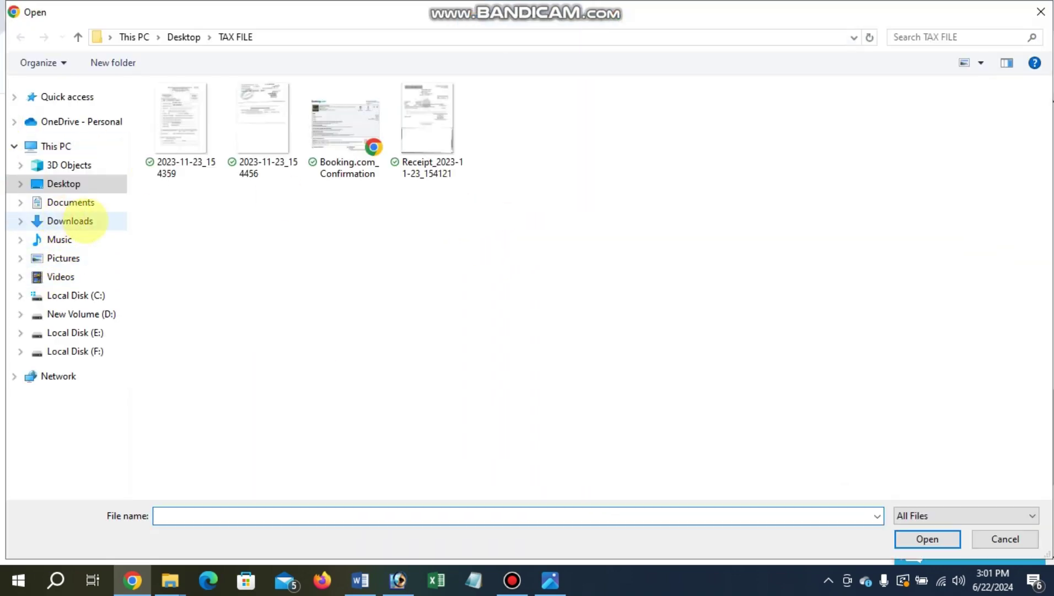
pyautogui.click(67, 222)
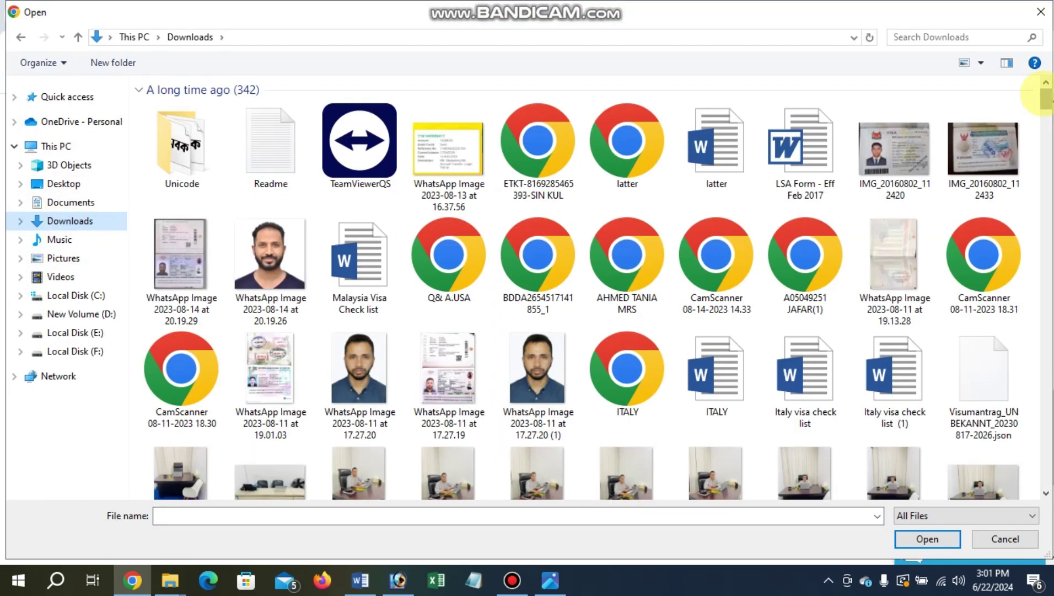
pyautogui.moveTo(1046, 95); pyautogui.dragTo(1046, 496)
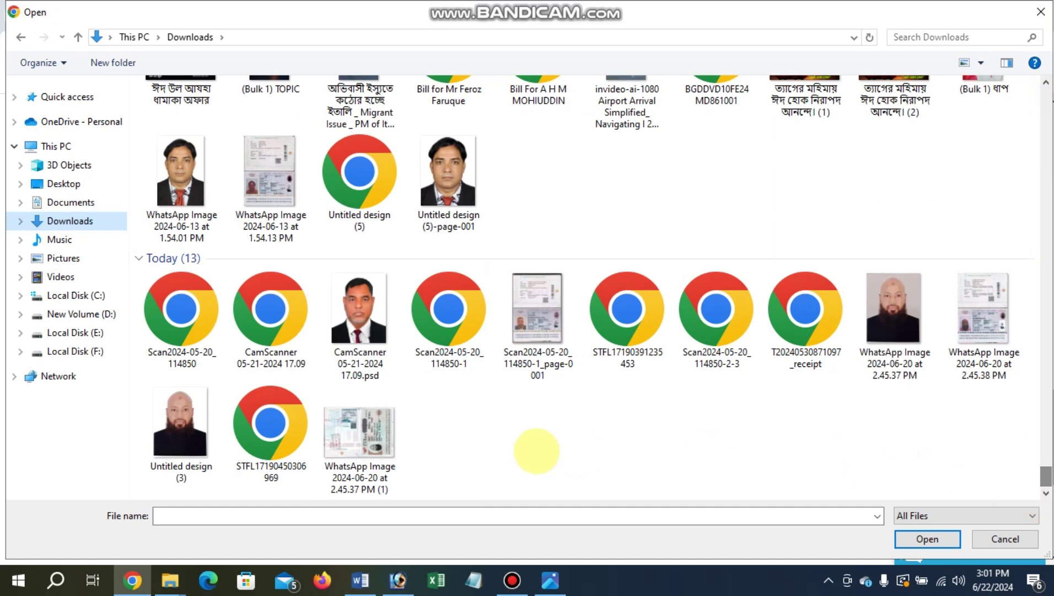
pyautogui.click(360, 441)
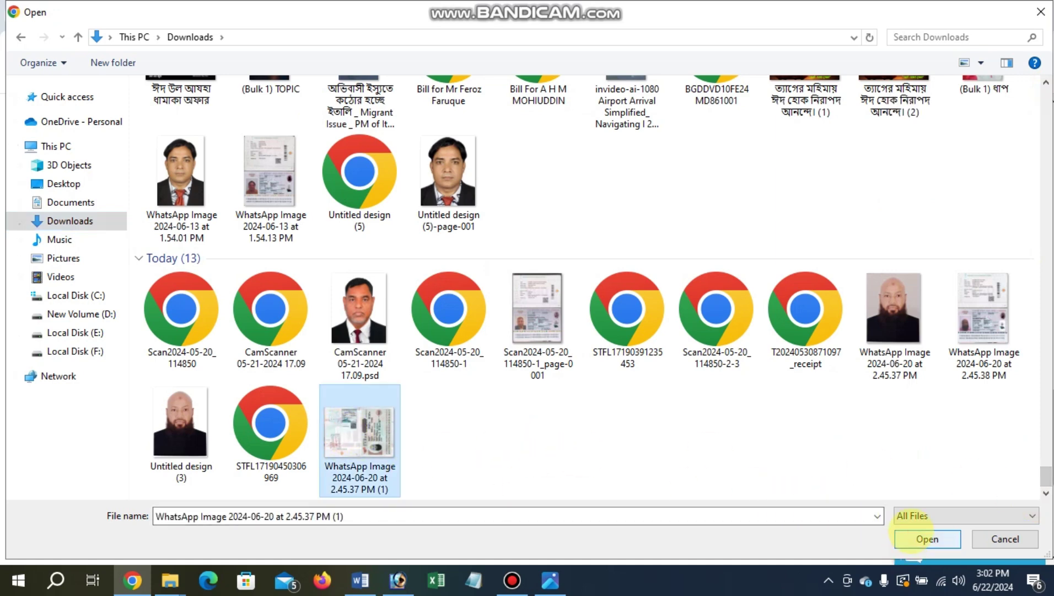
pyautogui.click(927, 538)
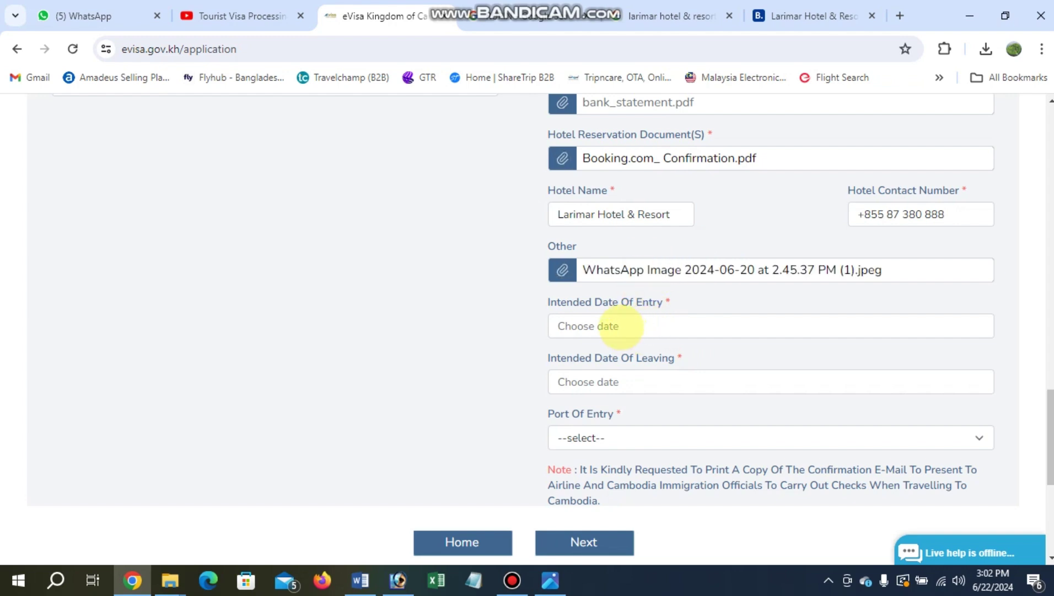
# Set the entry date to 30 Jun 2024 and the leaving date to 5 Jun 2024.
pyautogui.click(619, 326)
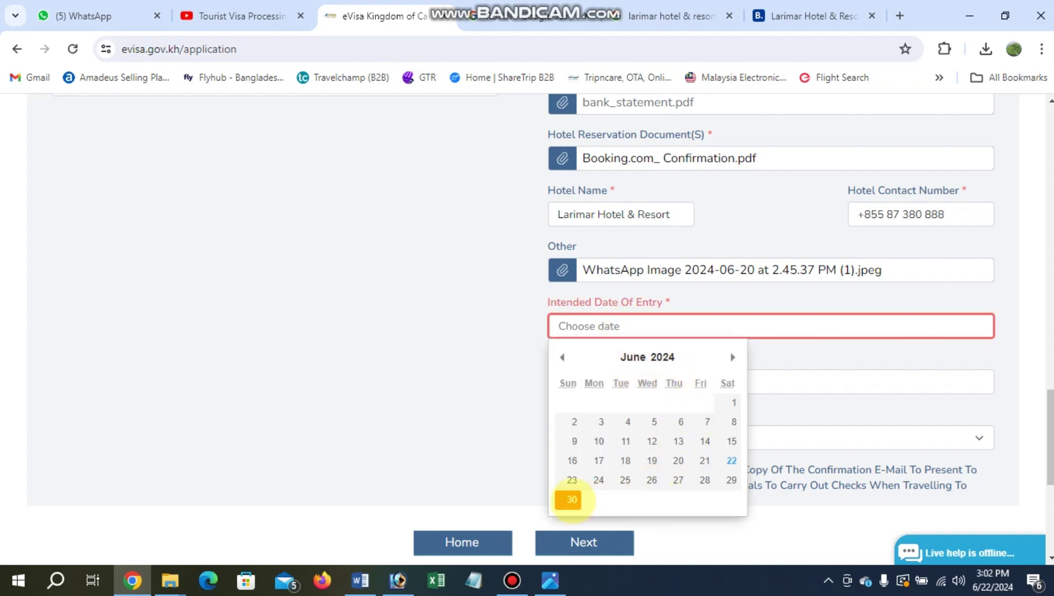
pyautogui.click(572, 499)
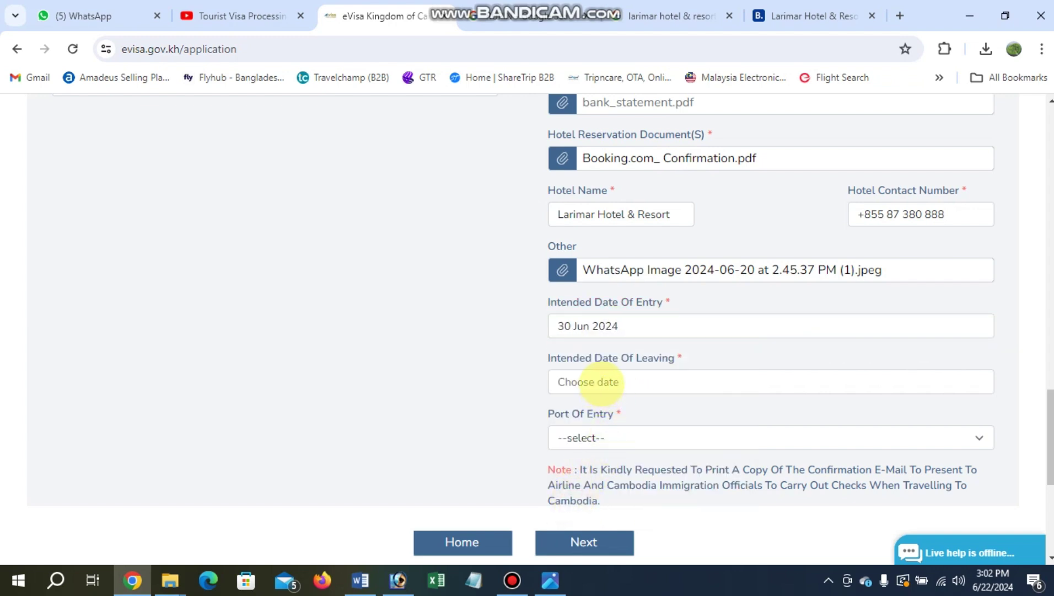
pyautogui.click(601, 382)
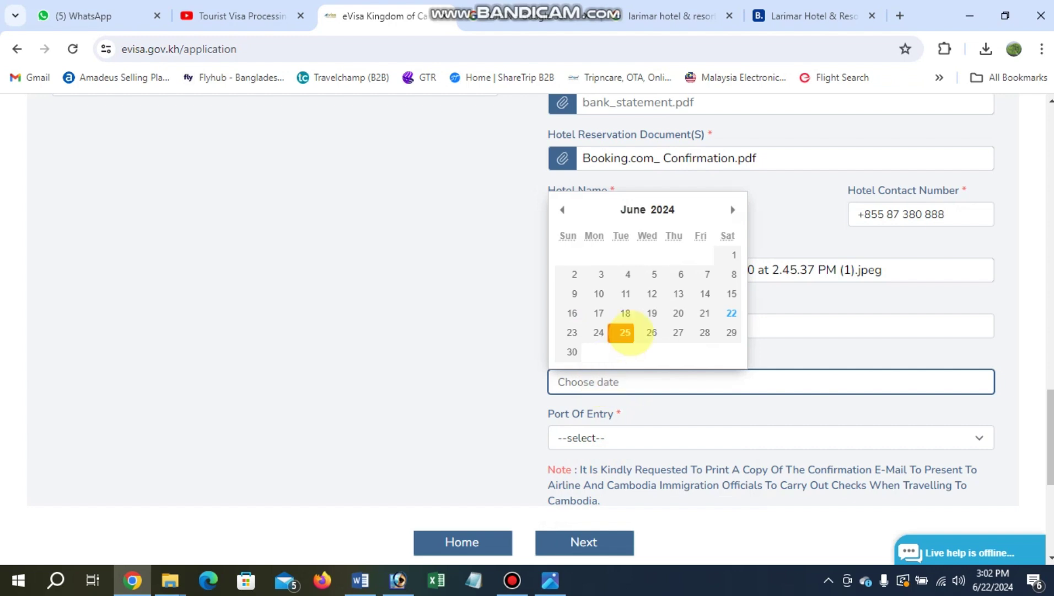
pyautogui.click(656, 269)
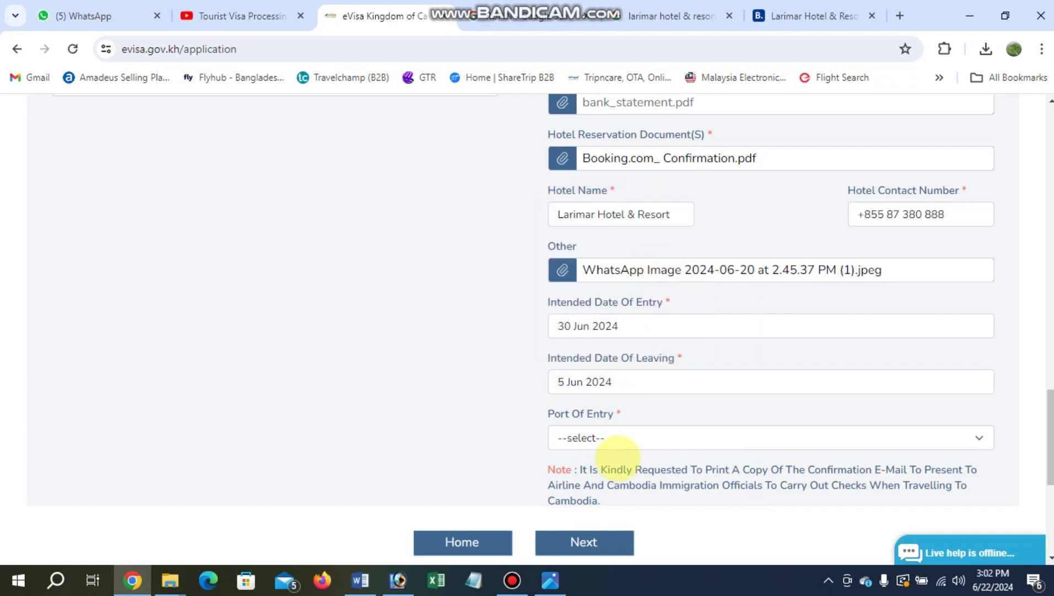
# Choose Phnom Penh International Airport as the Port Of Entry.
pyautogui.scroll(-1, 659, 327)
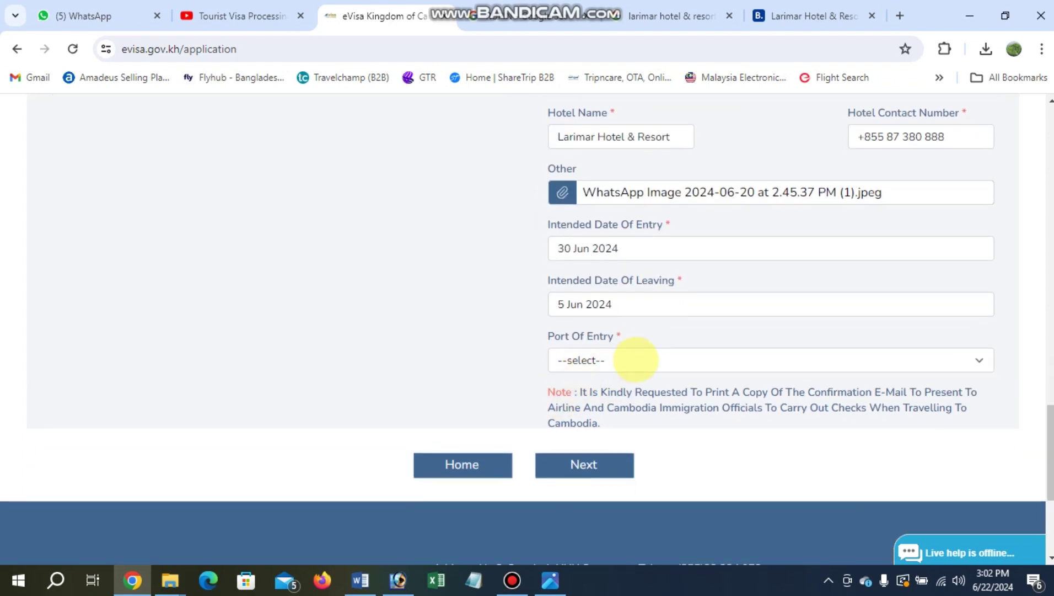
pyautogui.click(631, 359)
pyautogui.scroll(-1, 913, 305)
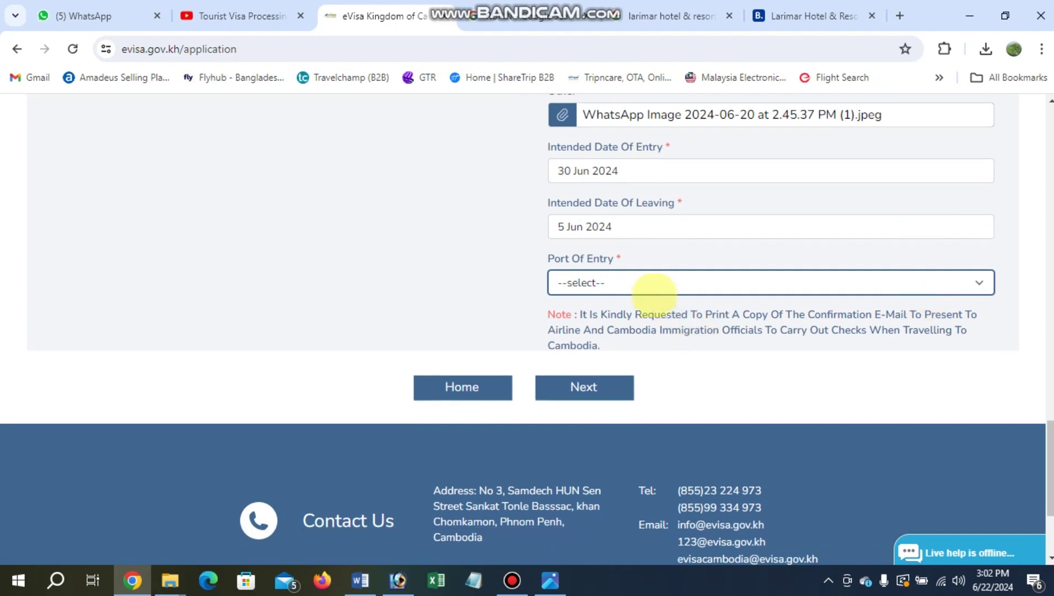
pyautogui.click(653, 282)
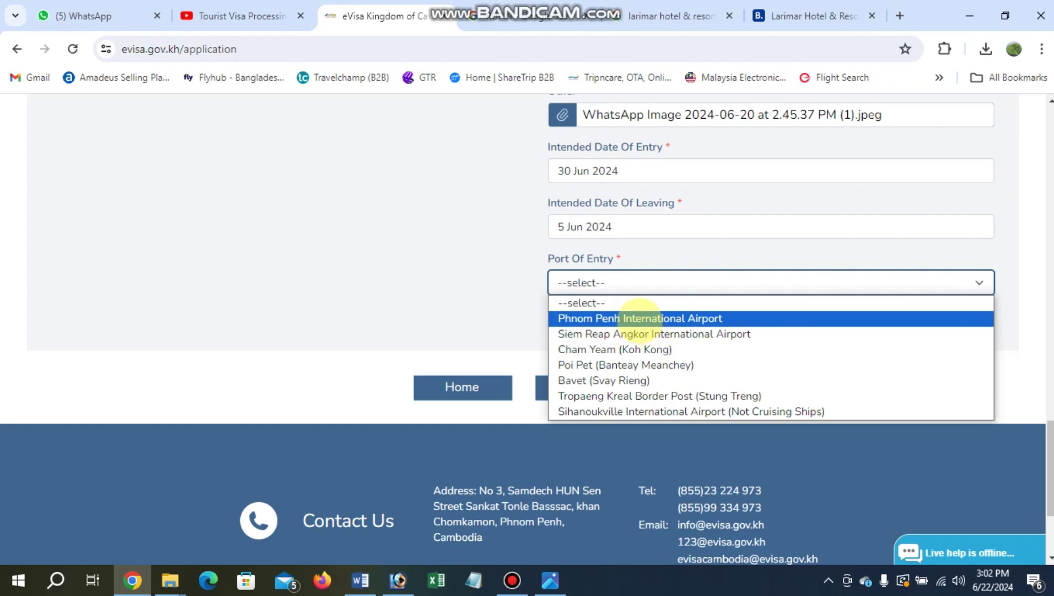
pyautogui.click(640, 318)
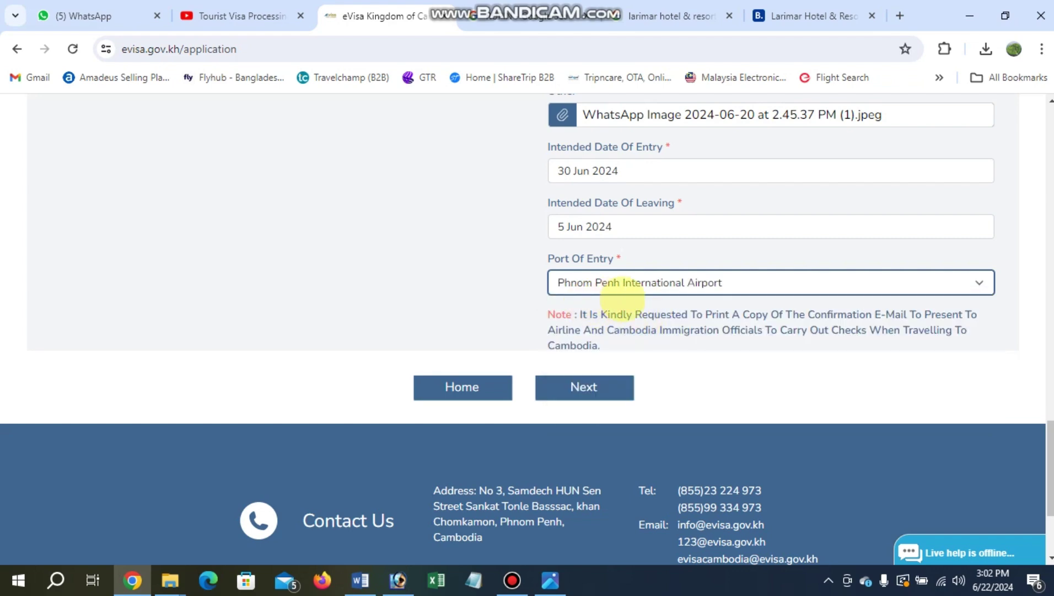
pyautogui.scroll(10, 612, 322)
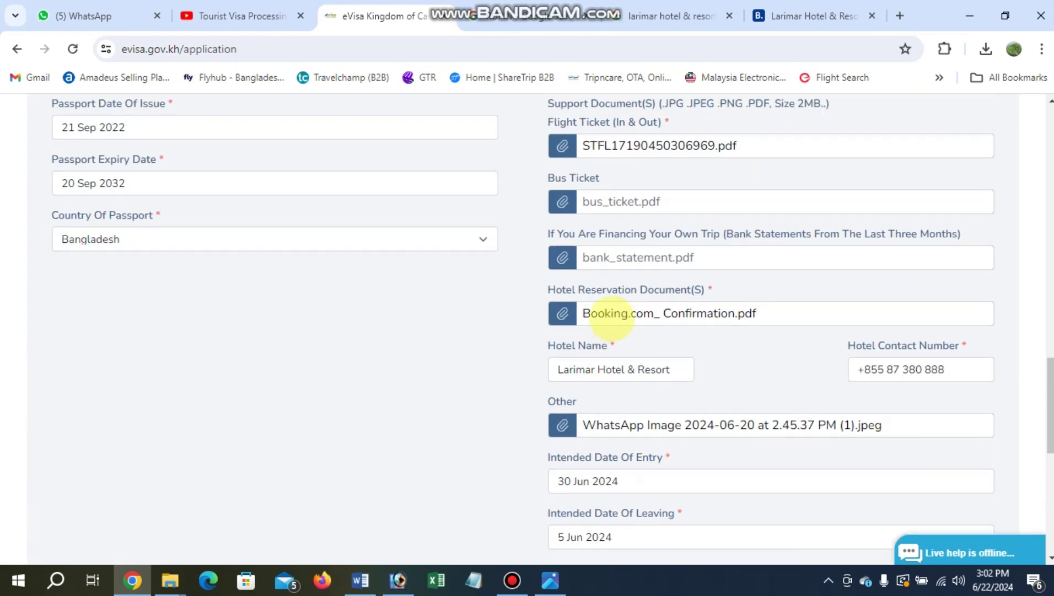
pyautogui.scroll(6, 306, 247)
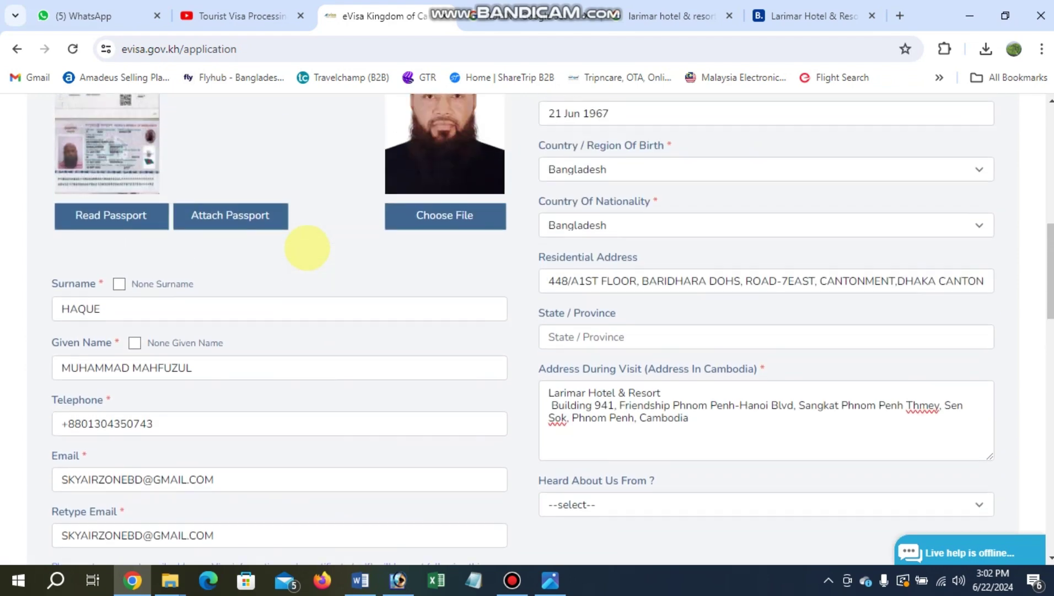
pyautogui.scroll(2, 315, 253)
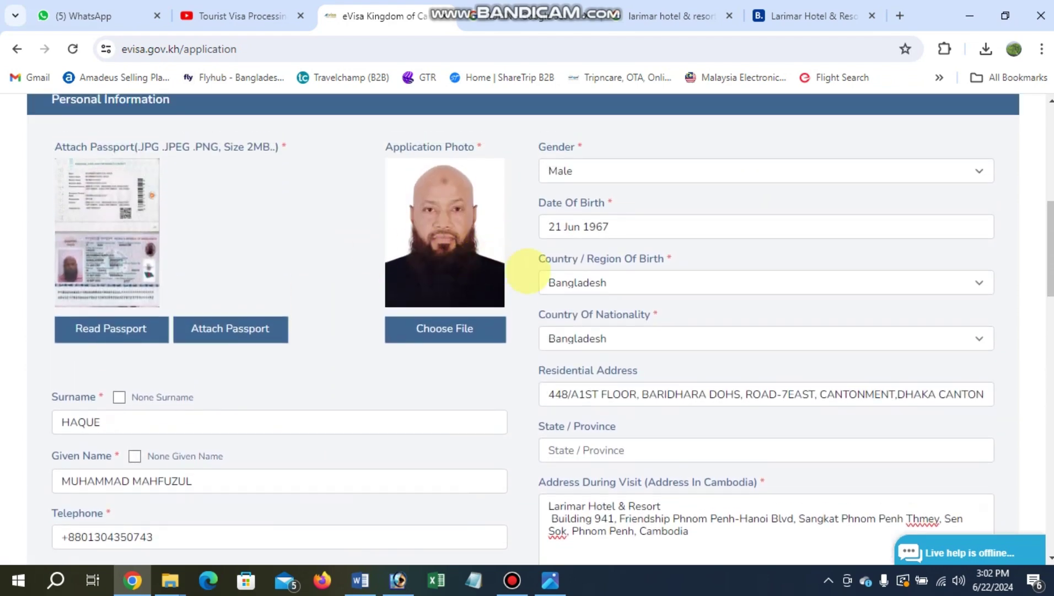
pyautogui.scroll(-5, 528, 270)
pyautogui.scroll(-15, 527, 312)
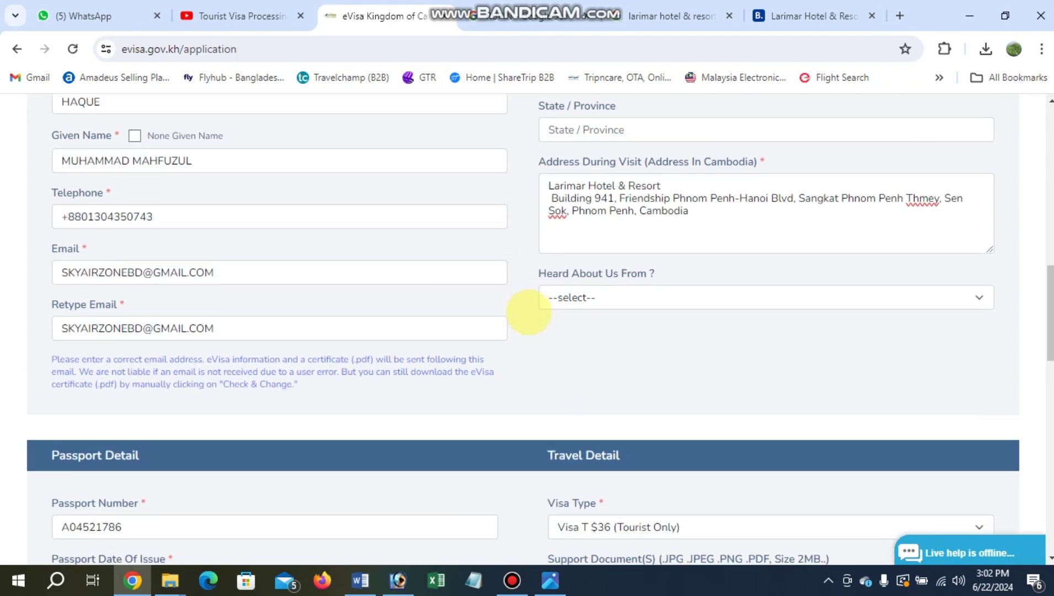
pyautogui.scroll(4, 529, 311)
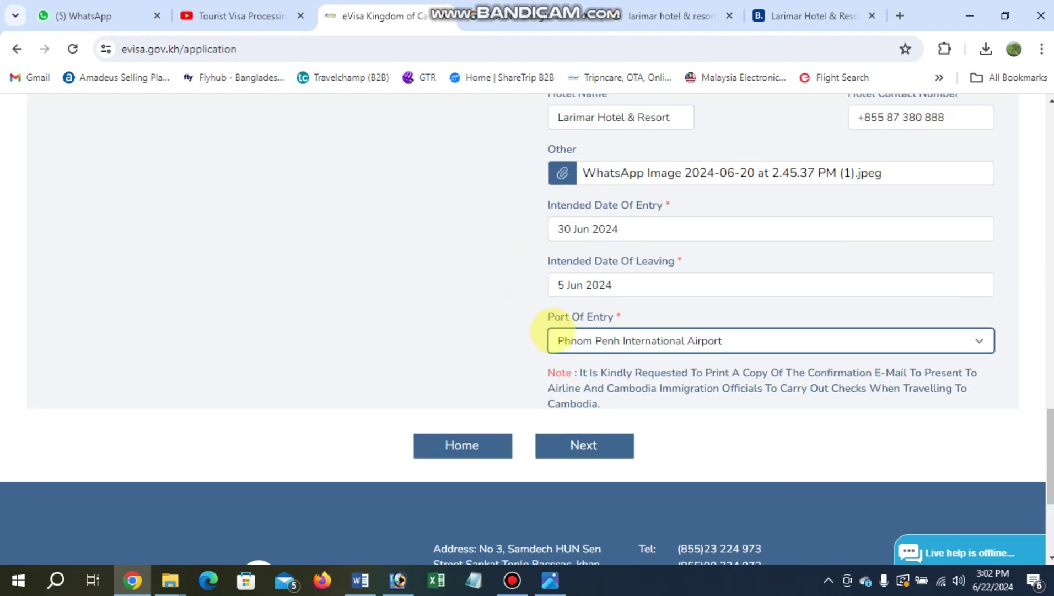
# Proceed to the review page and look over the entered passport and travel details.
pyautogui.click(583, 443)
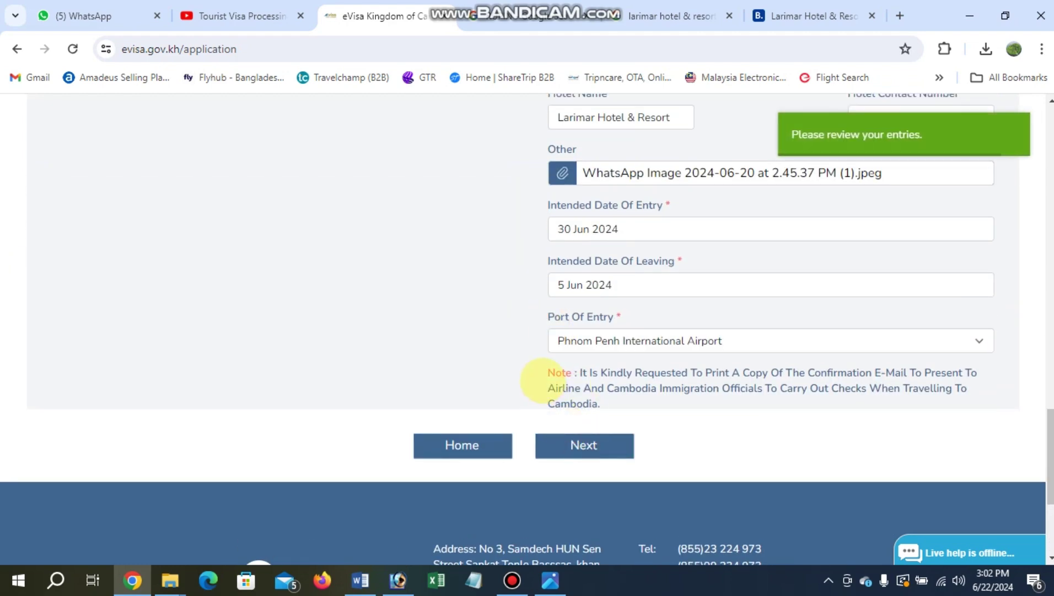
pyautogui.scroll(2, 544, 379)
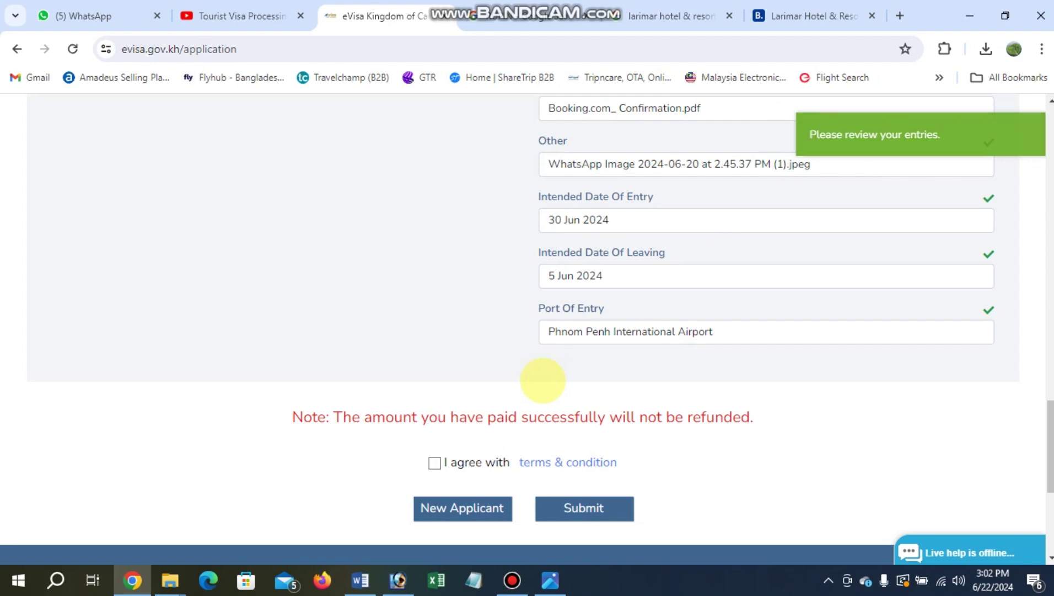
pyautogui.scroll(1, 402, 373)
pyautogui.scroll(14, 403, 373)
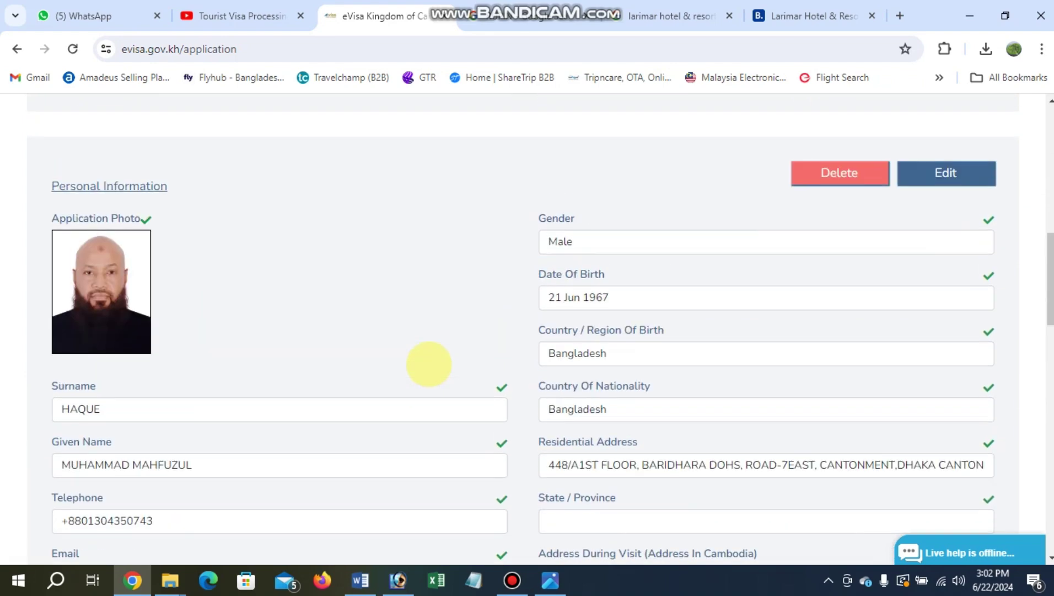
pyautogui.scroll(-1, 461, 303)
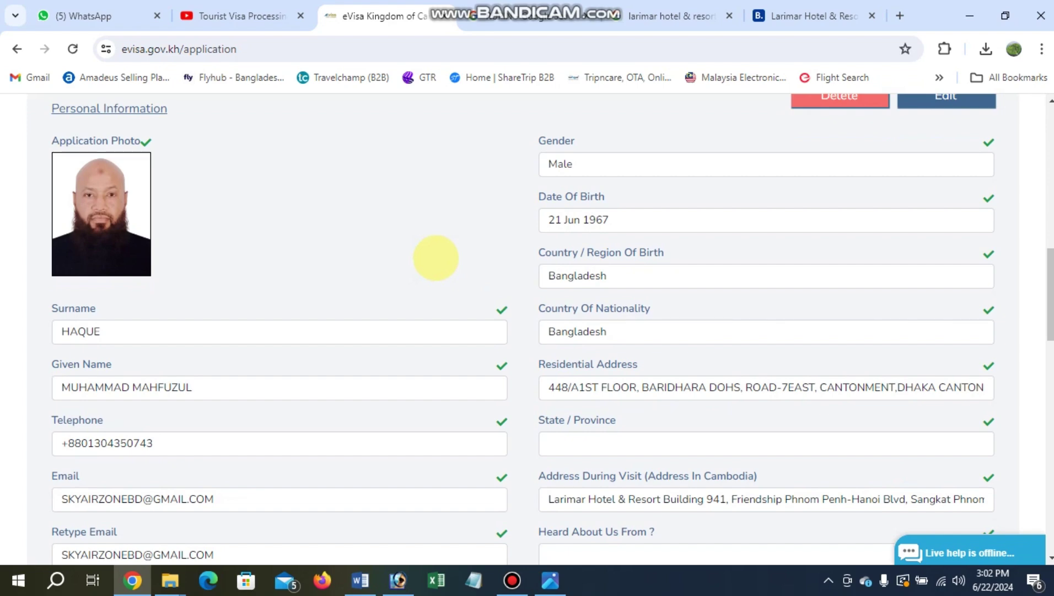
pyautogui.scroll(-11, 477, 239)
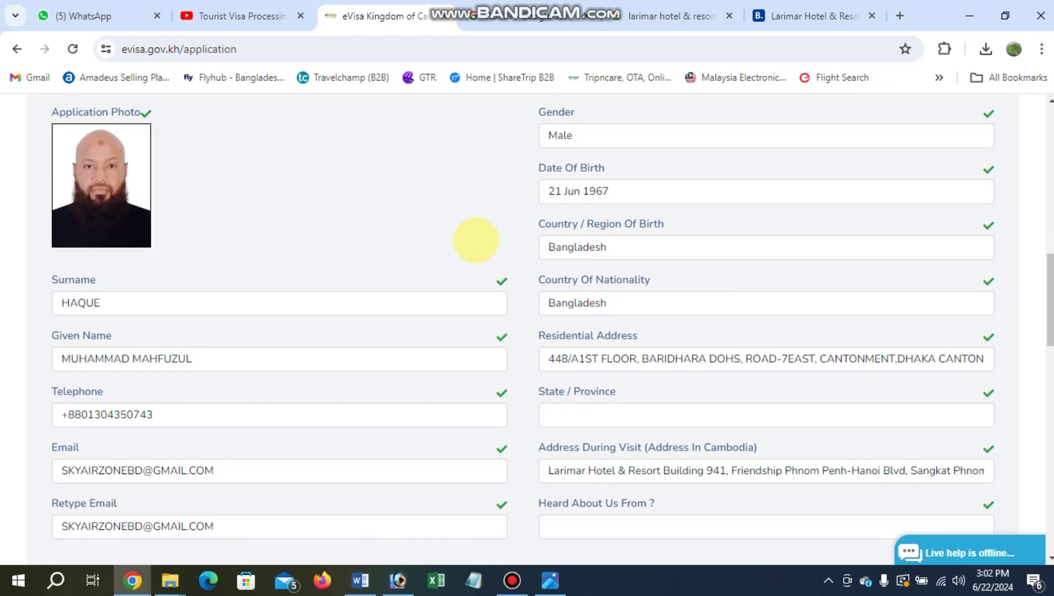
pyautogui.scroll(-1, 476, 240)
pyautogui.scroll(4, 492, 252)
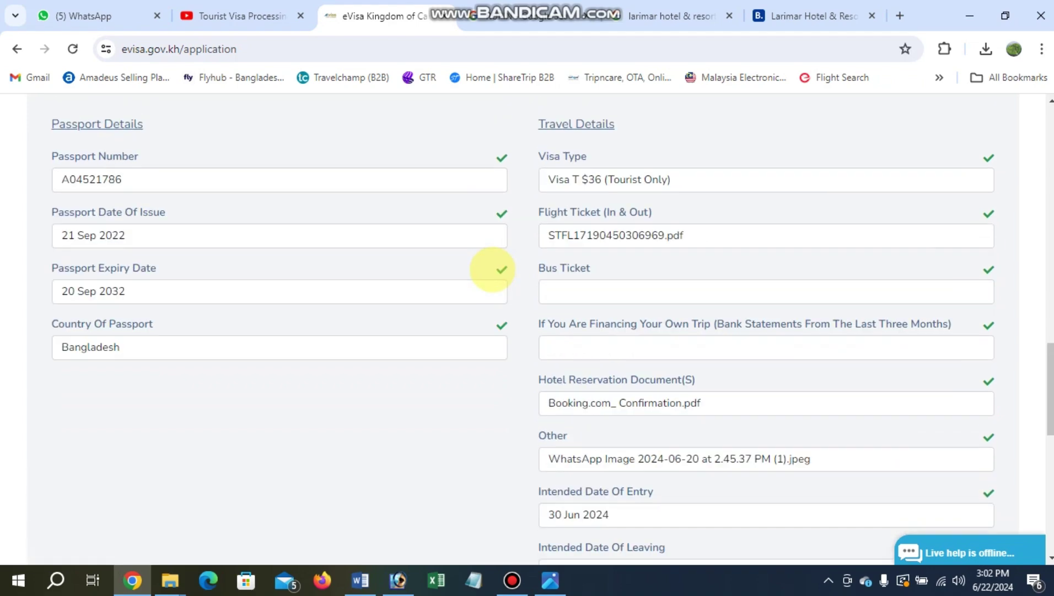
pyautogui.scroll(-6, 499, 265)
pyautogui.scroll(-3, 502, 263)
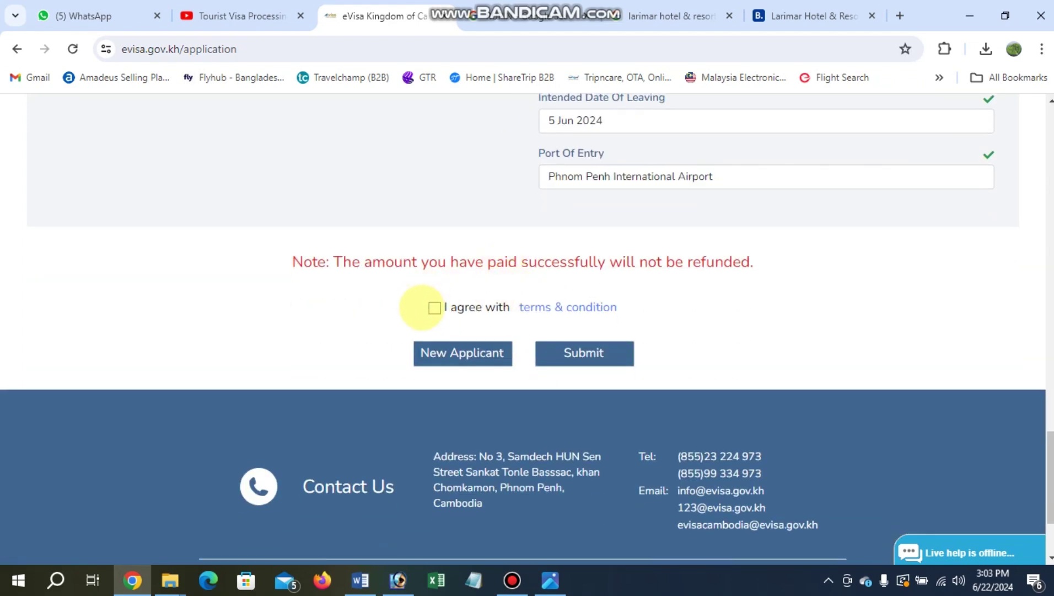
# Accept the 'I agree with terms & condition' checkbox.
pyautogui.click(435, 307)
pyautogui.scroll(6, 475, 318)
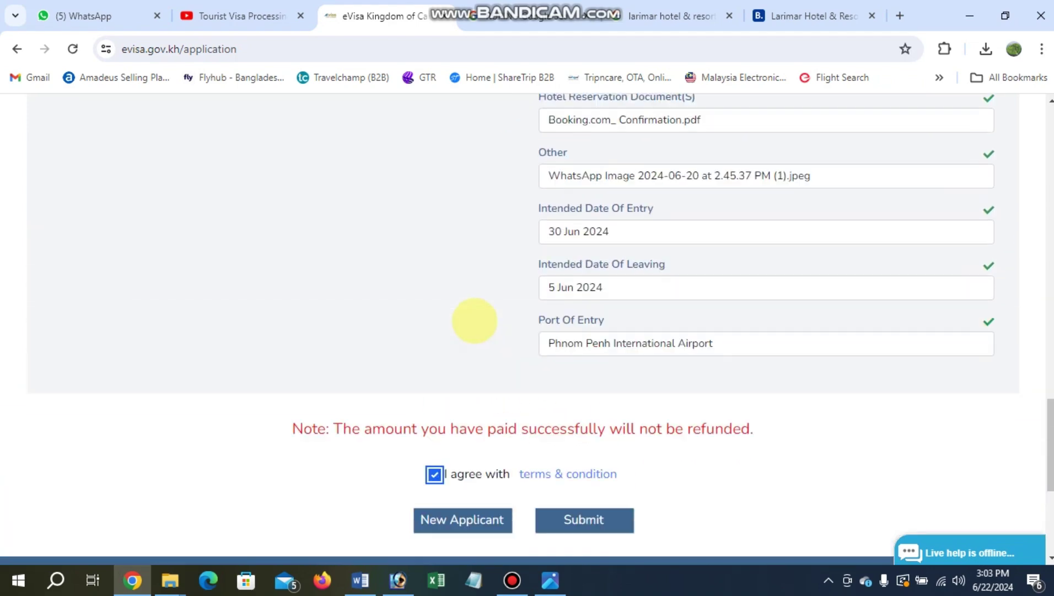
pyautogui.scroll(3, 477, 326)
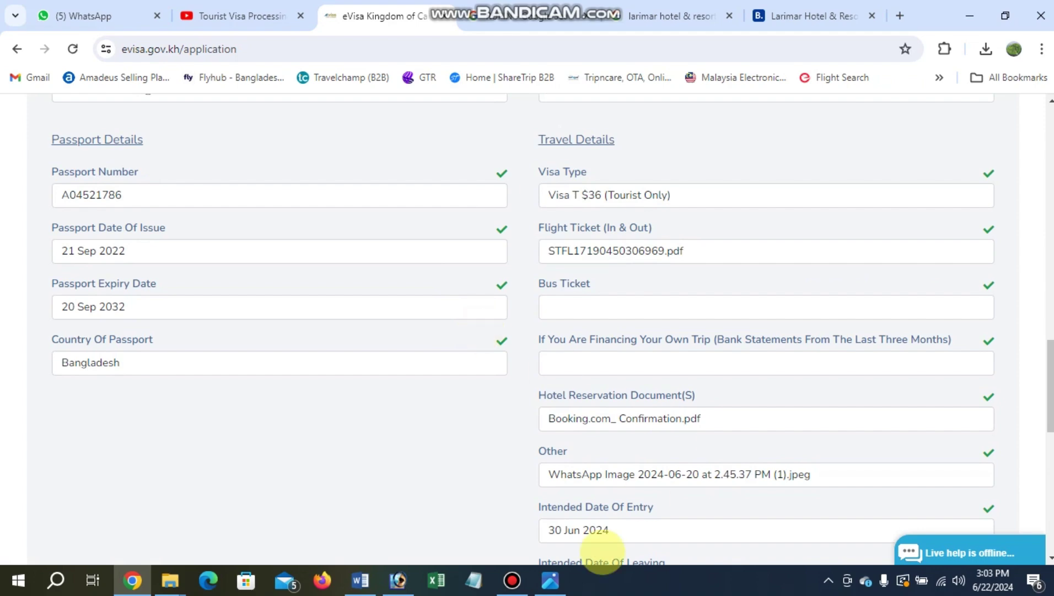
pyautogui.click(512, 579)
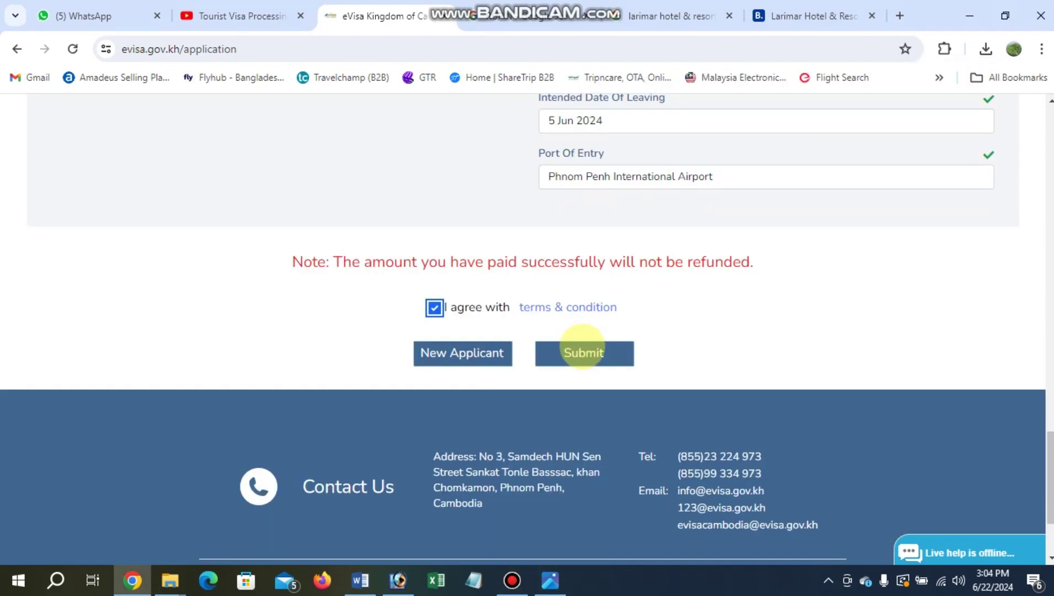
# Submit the application and choose VISA to pay the 36.00 USD total.
pyautogui.click(581, 351)
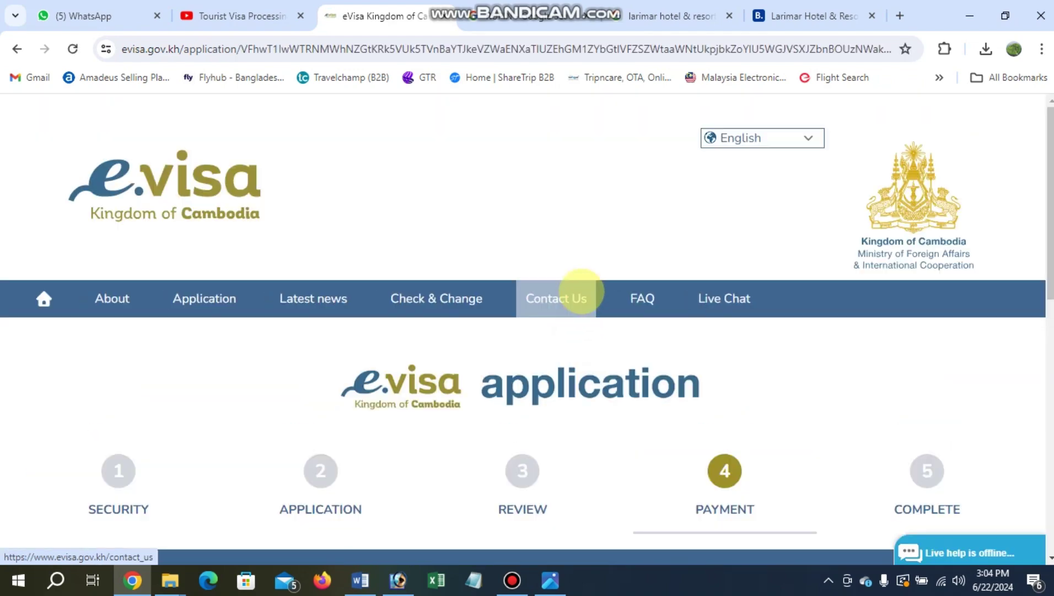
pyautogui.scroll(-5, 581, 291)
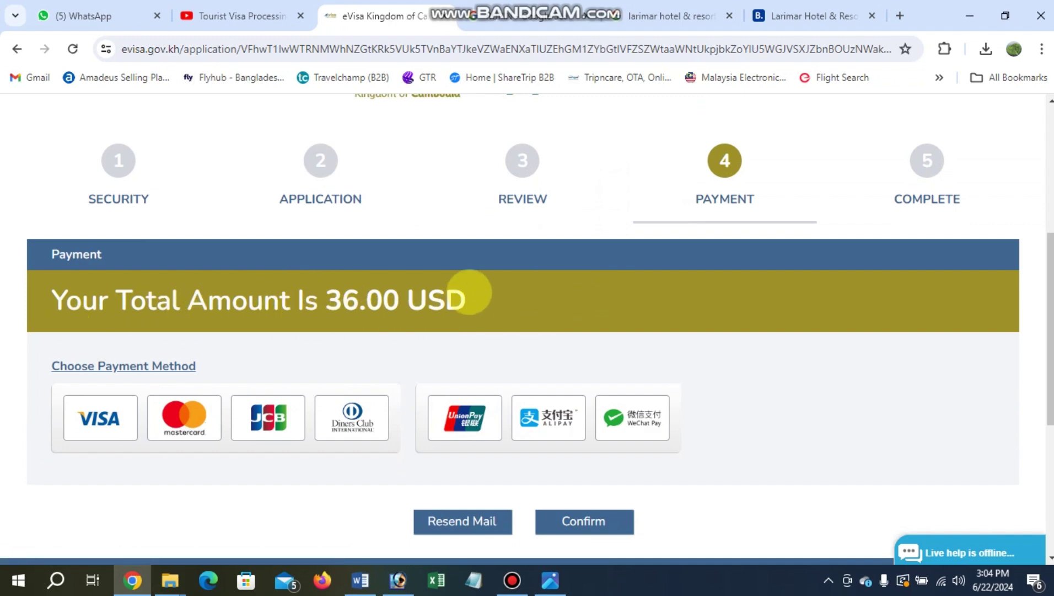
pyautogui.scroll(-3, 468, 286)
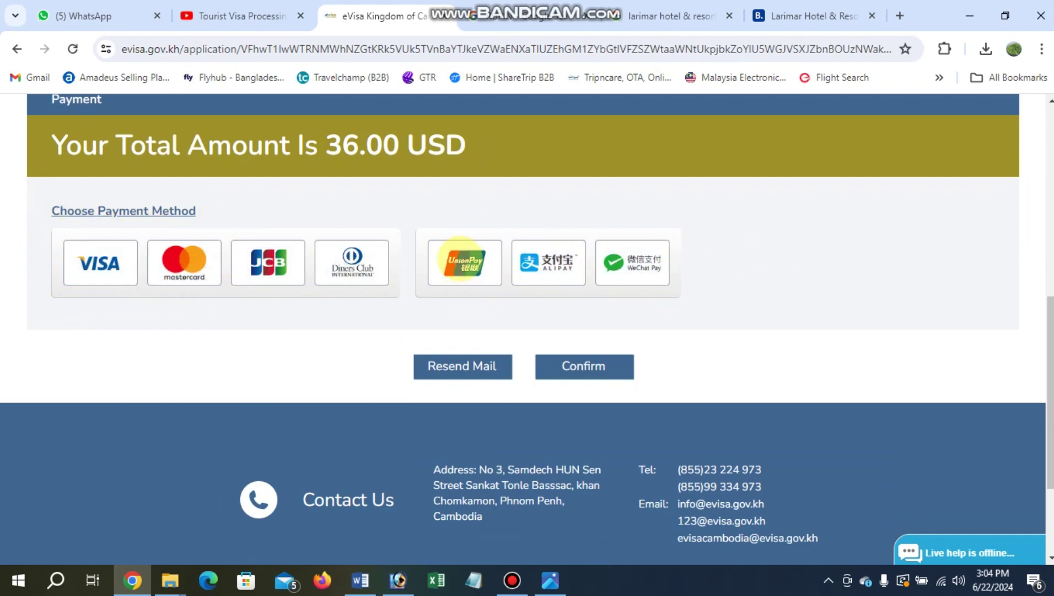
pyautogui.click(89, 276)
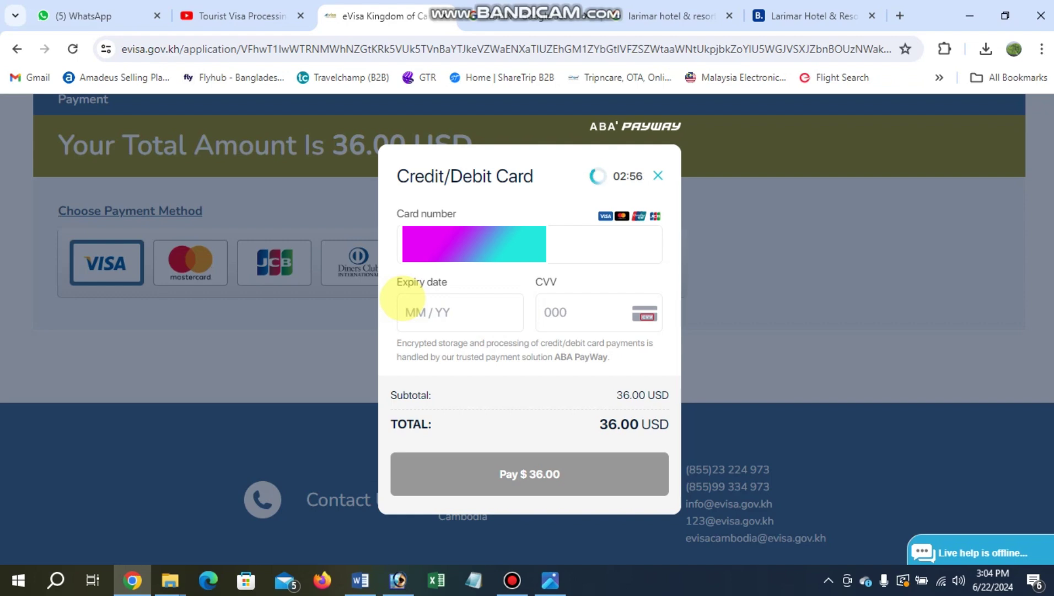
# Pay $36.00 with the saved Visa card, entering its details and the one-time password.
pyautogui.click(476, 249)
pyautogui.click(535, 292)
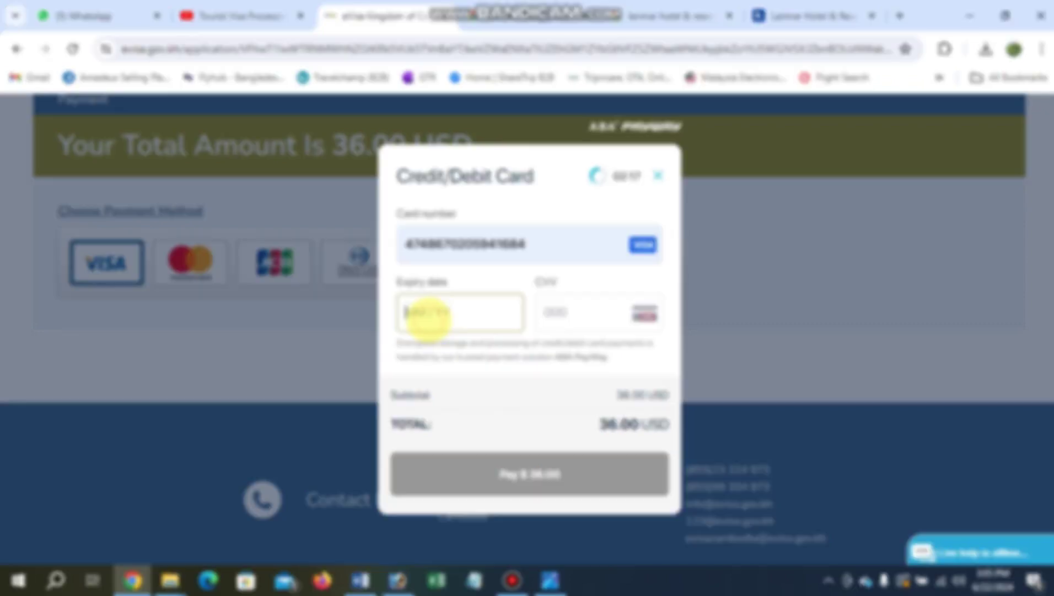
pyautogui.write('03 /')
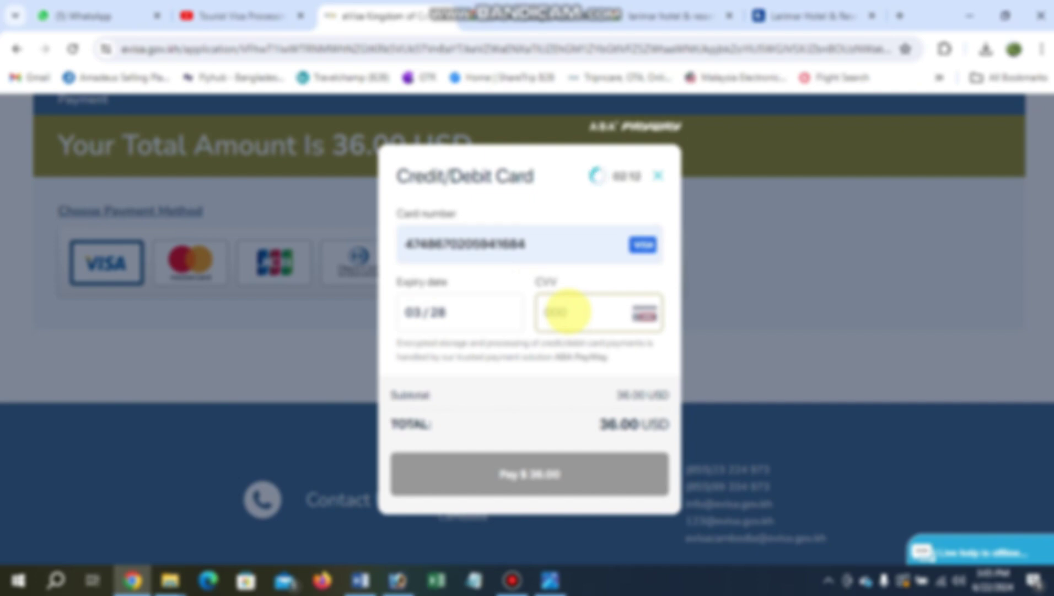
pyautogui.write('•••')
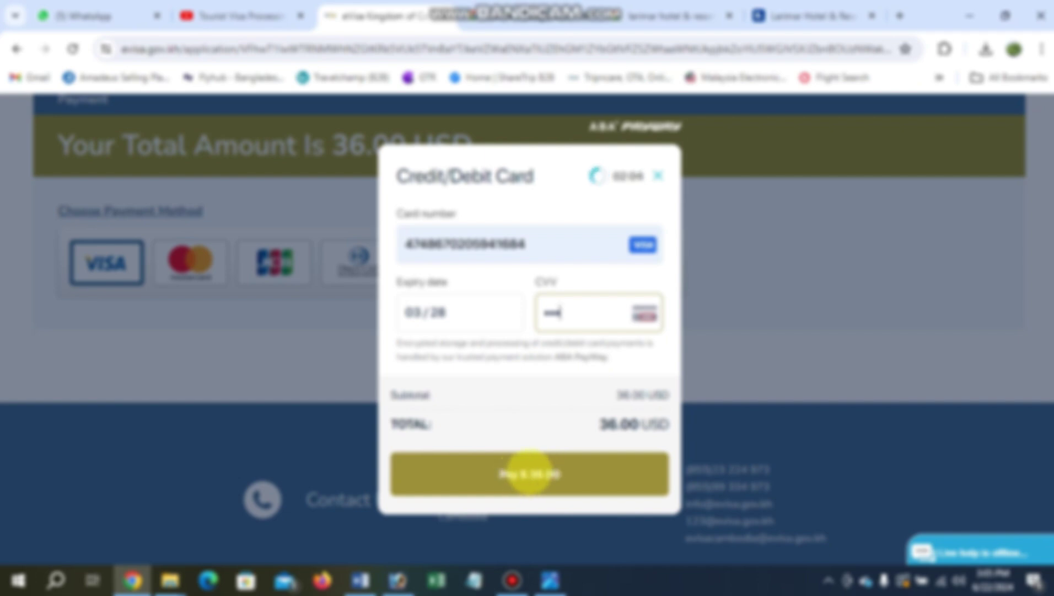
pyautogui.click(518, 470)
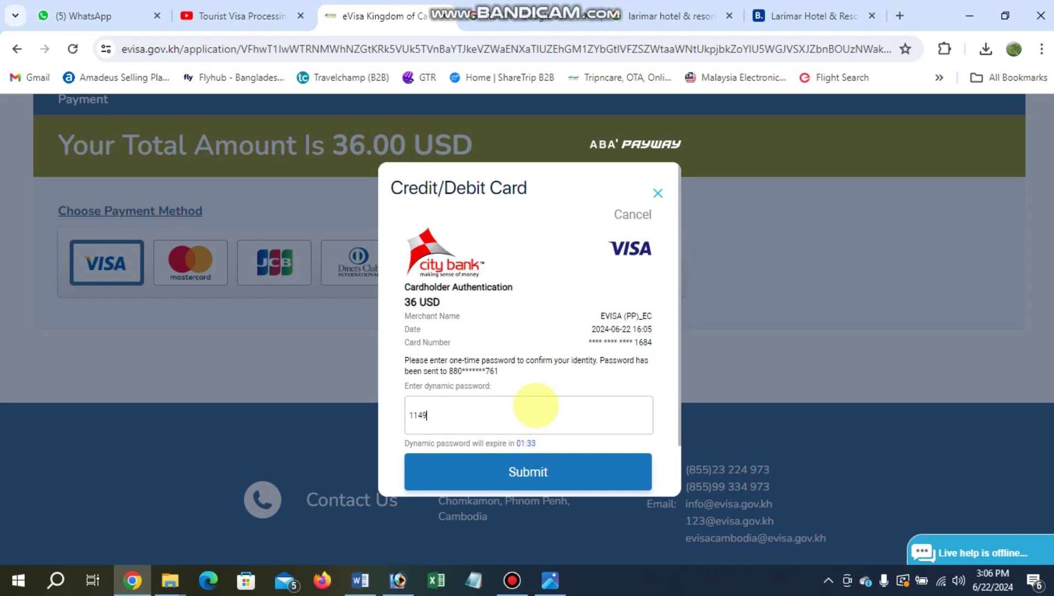
pyautogui.click(522, 469)
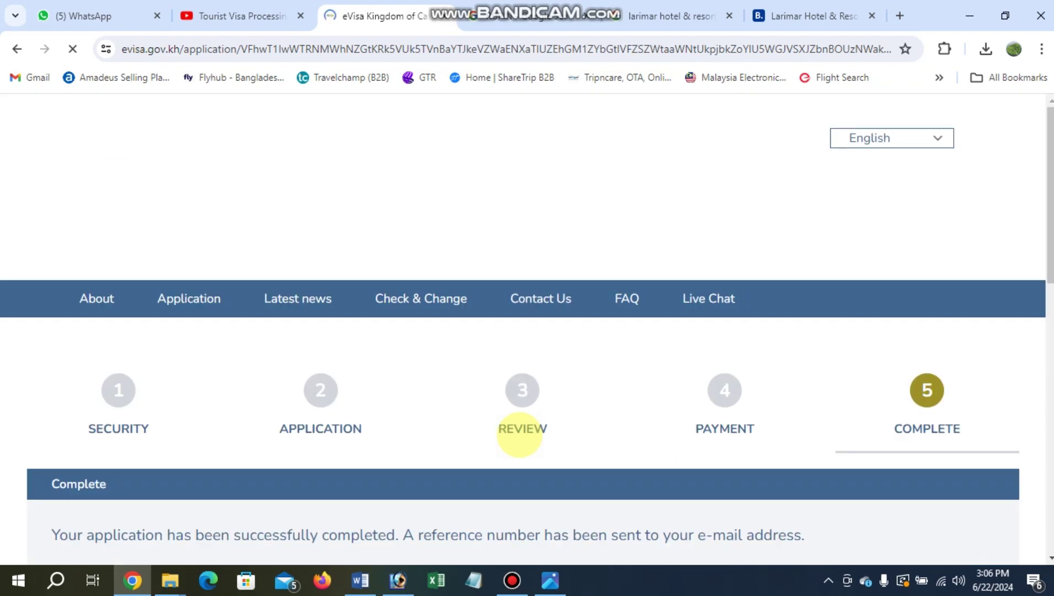
# Download the receipt PDF via the Download Receipt link on the Complete page.
pyautogui.scroll(-5, 567, 337)
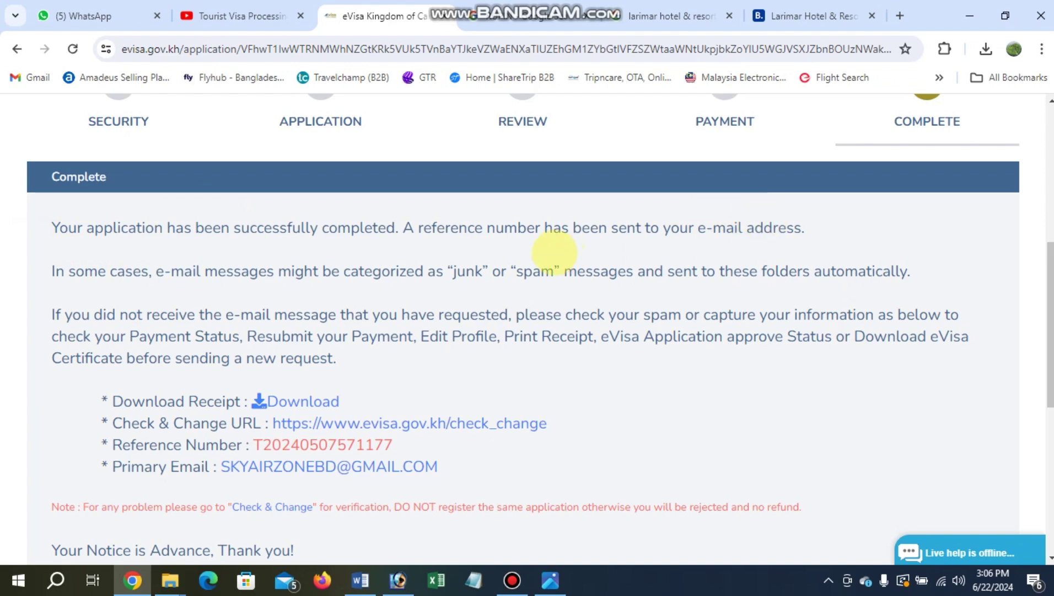
pyautogui.scroll(-3, 302, 313)
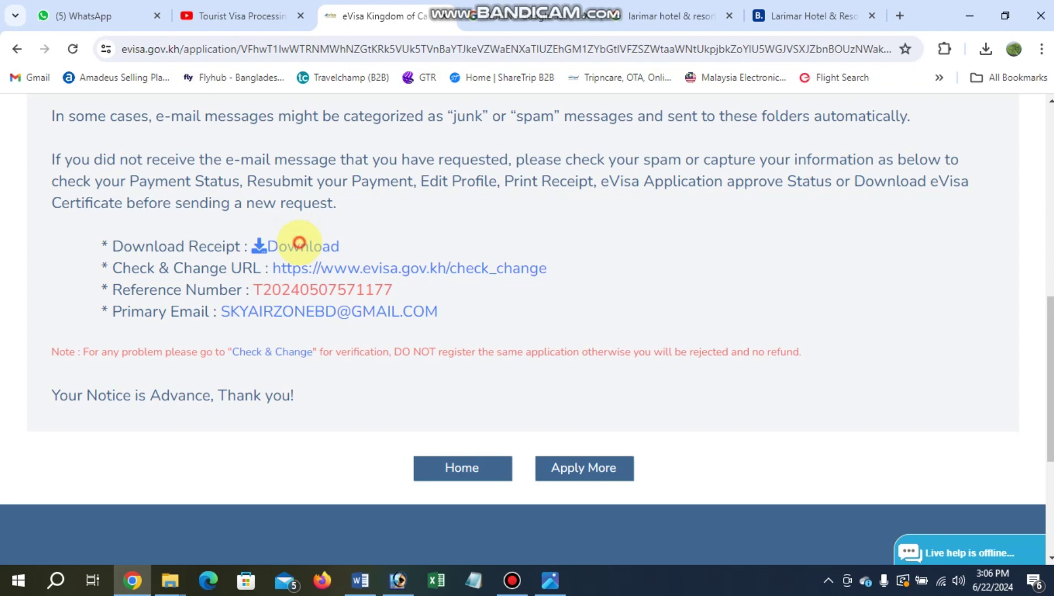
pyautogui.click(299, 246)
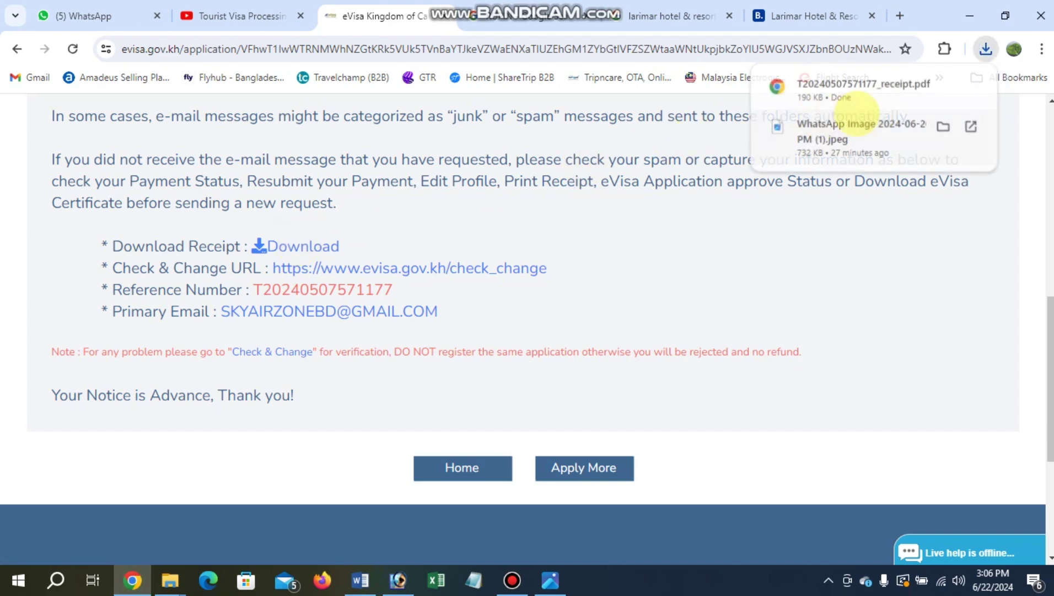
# Open the downloaded receipt PDF and read through the 36.00$ fee and applicant details.
pyautogui.click(835, 87)
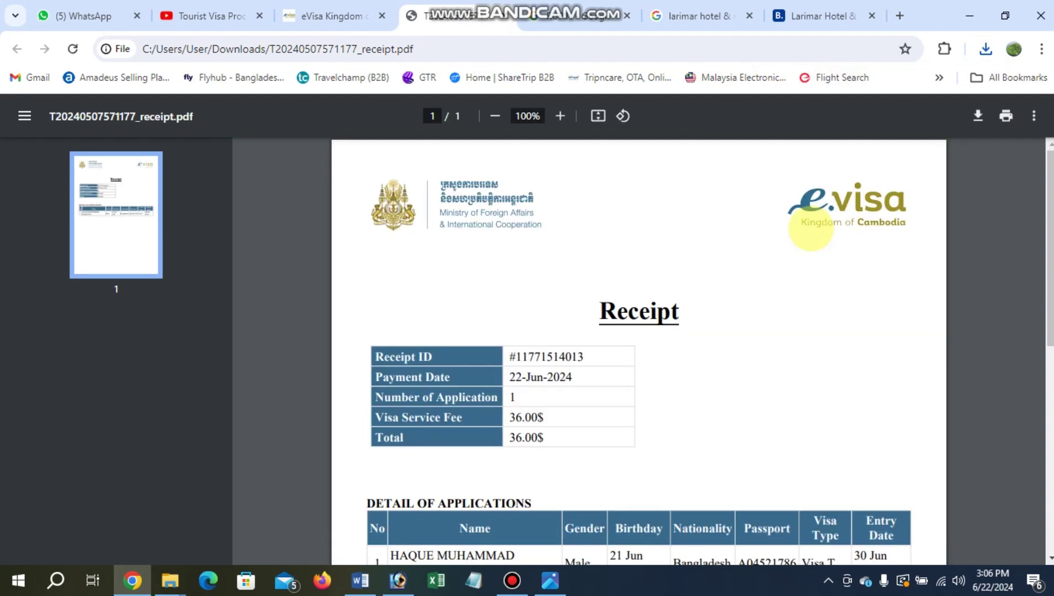
pyautogui.scroll(-1, 540, 218)
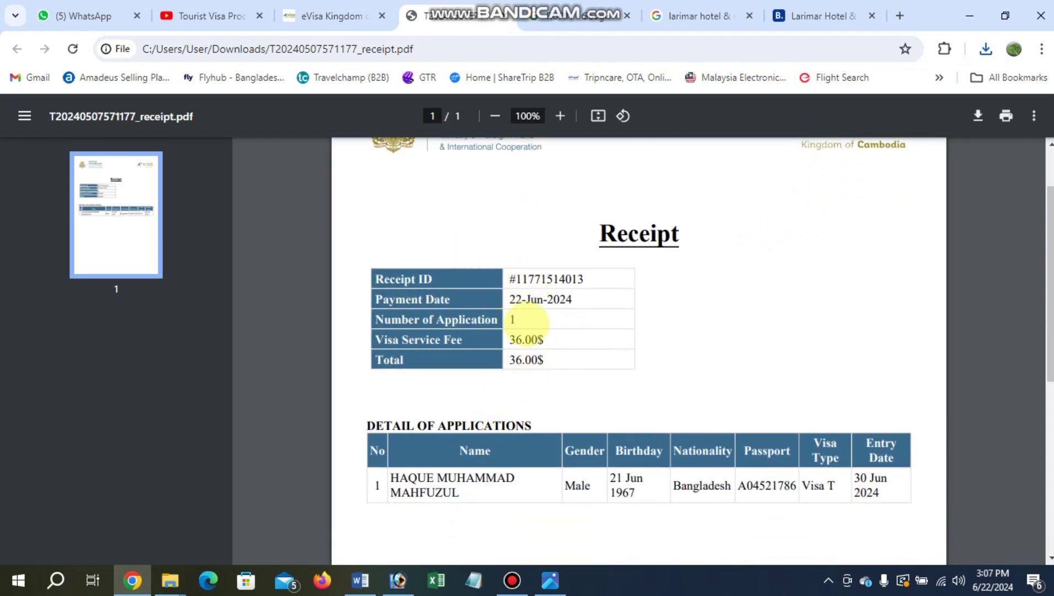
pyautogui.scroll(-1, 485, 375)
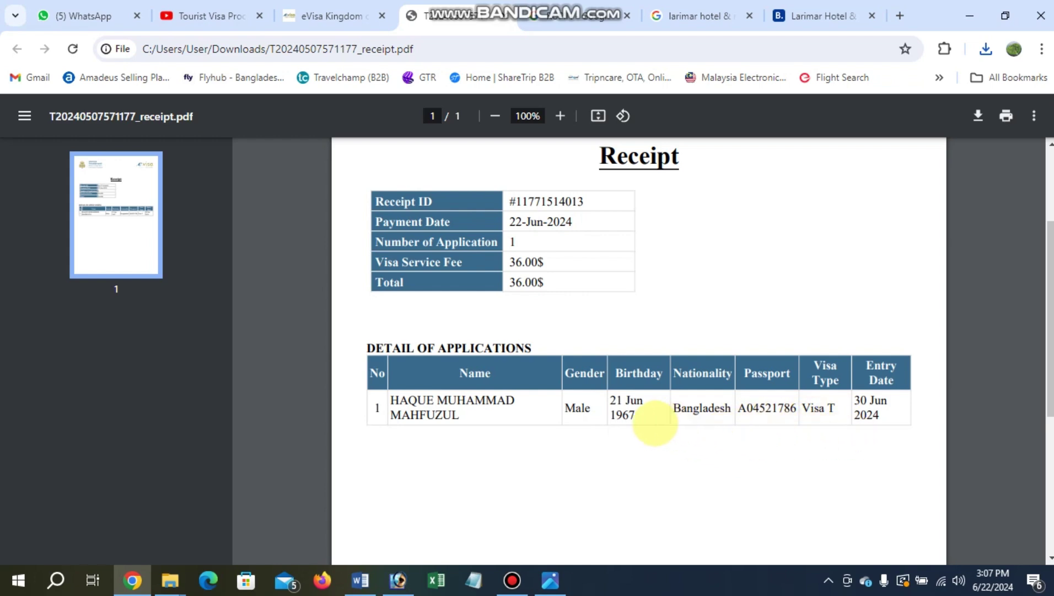
pyautogui.scroll(3, 561, 278)
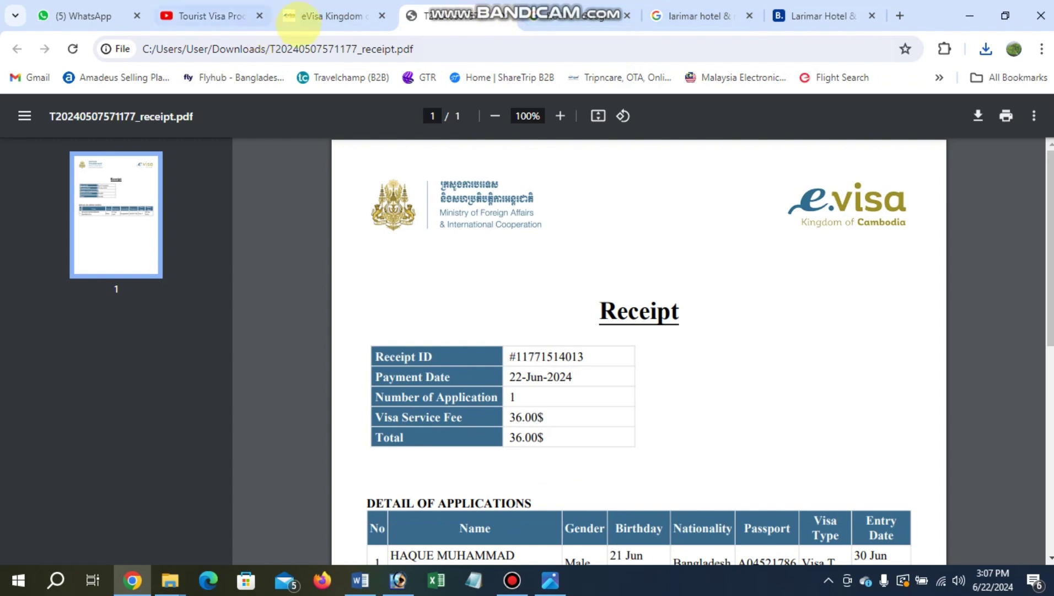
# Go back to the eVisa Kingdom tab and look over the completion confirmation.
pyautogui.click(325, 16)
pyautogui.scroll(4, 401, 325)
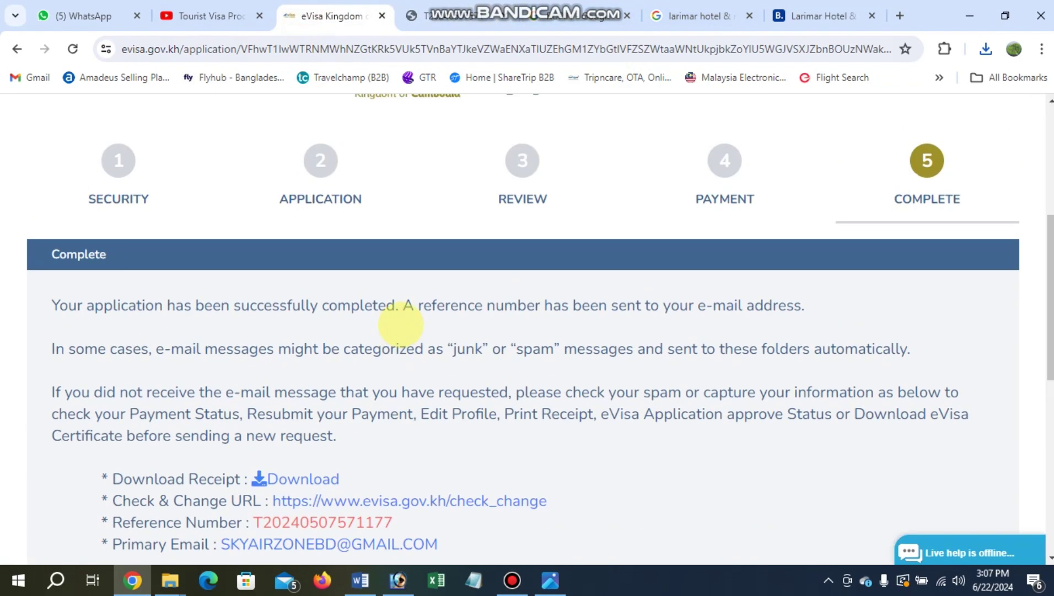
pyautogui.scroll(-3, 398, 313)
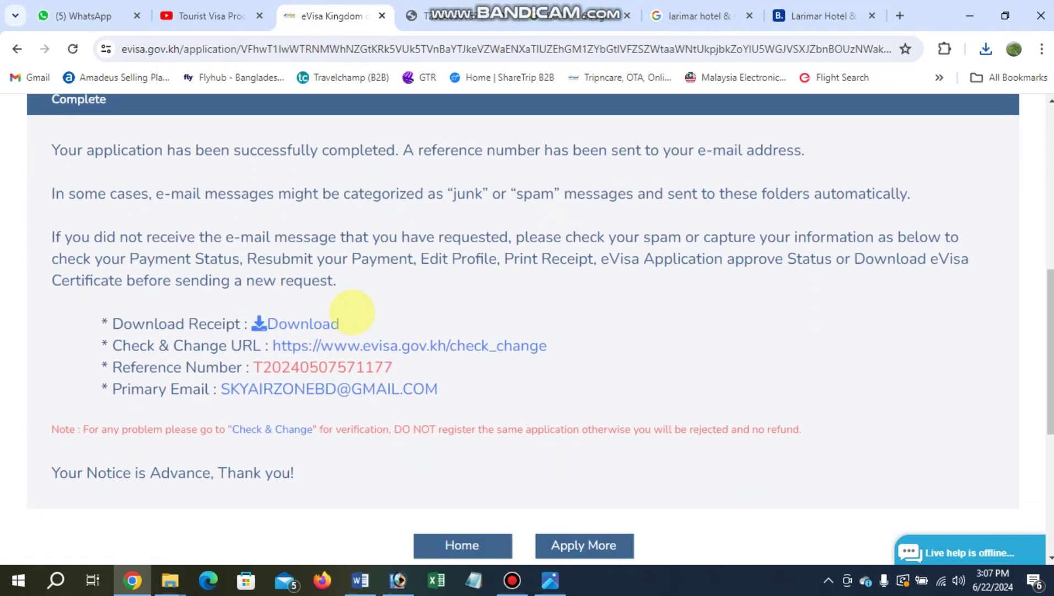
pyautogui.scroll(8, 459, 291)
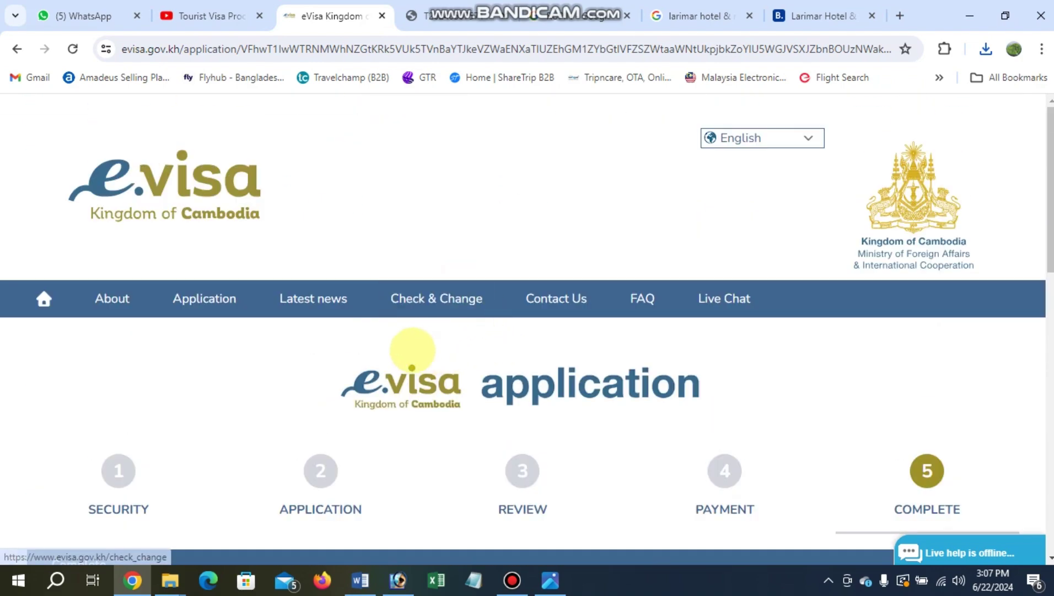
pyautogui.scroll(-1, 498, 259)
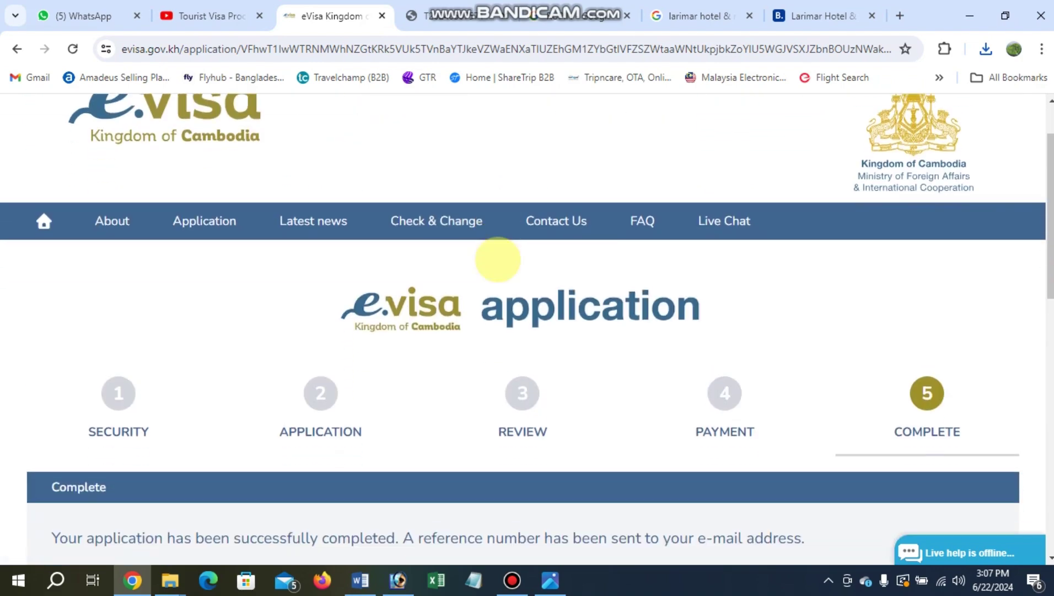
pyautogui.scroll(-7, 498, 259)
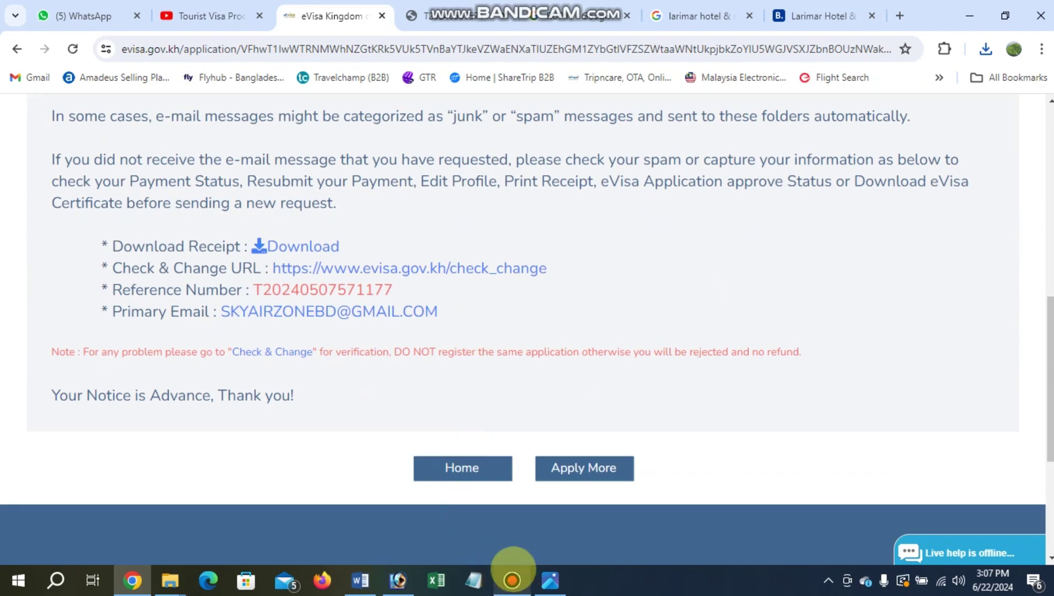